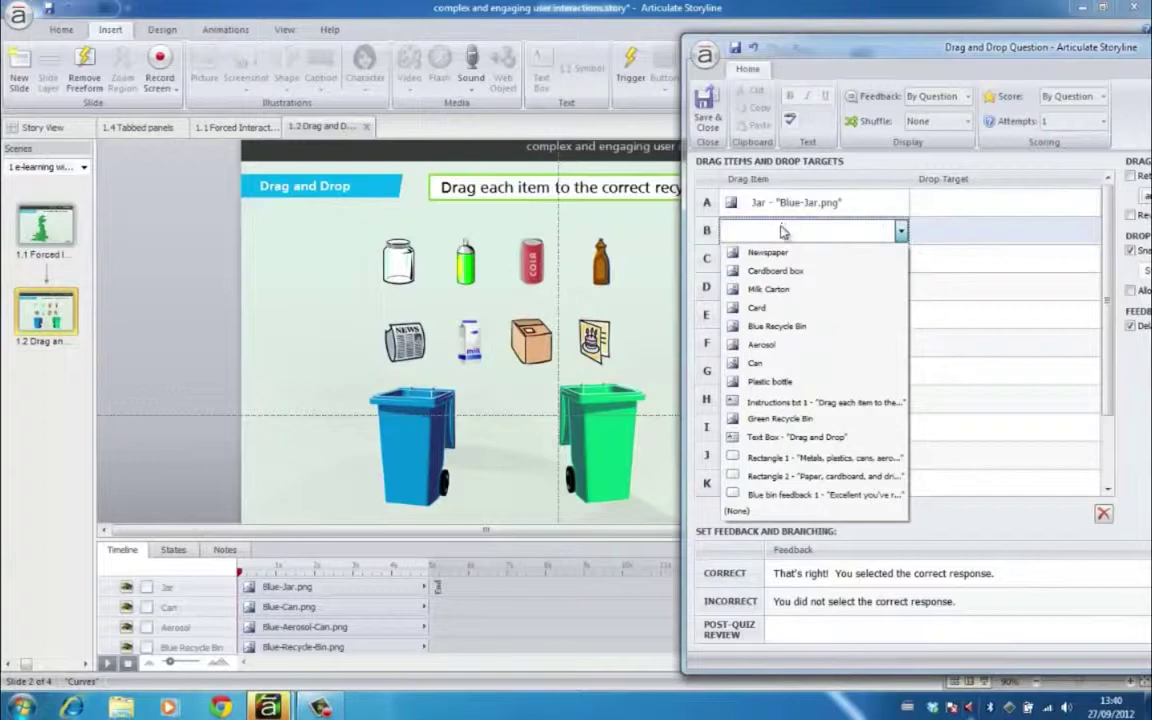
Add the Aerosol, Can and Plastic bottle as drag items B to D of the drag-and-drop question
left_click(781, 346)
left_click(785, 258)
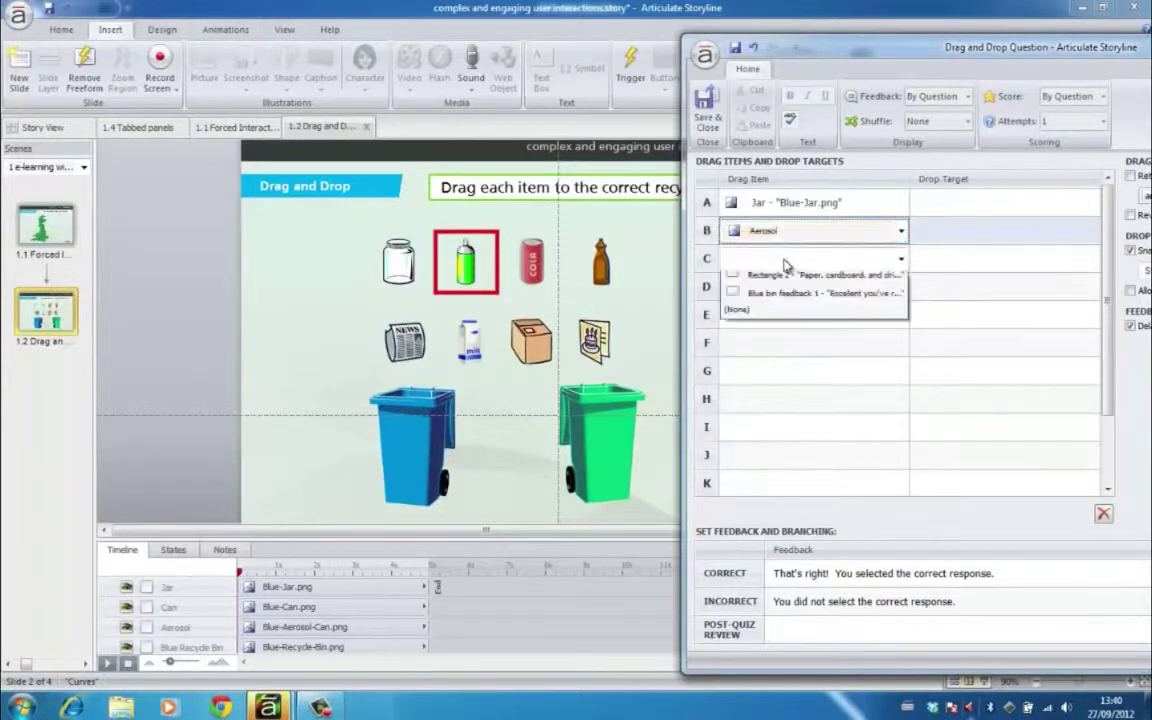
left_click(781, 374)
left_click(785, 286)
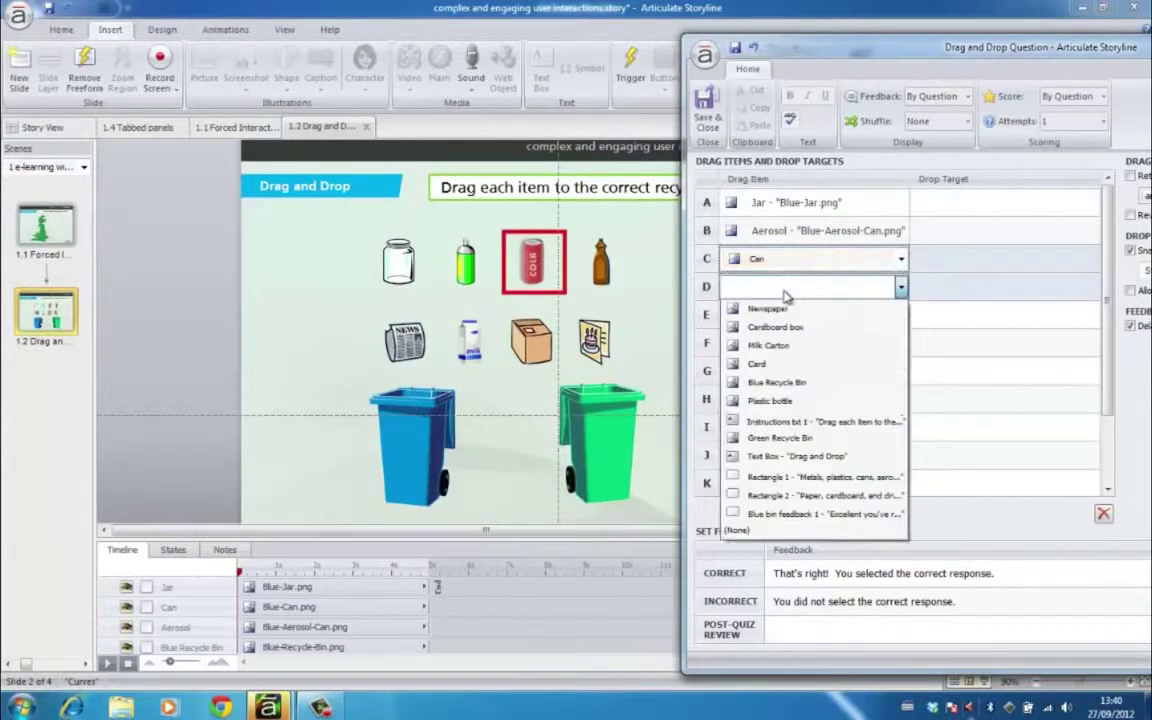
left_click(789, 401)
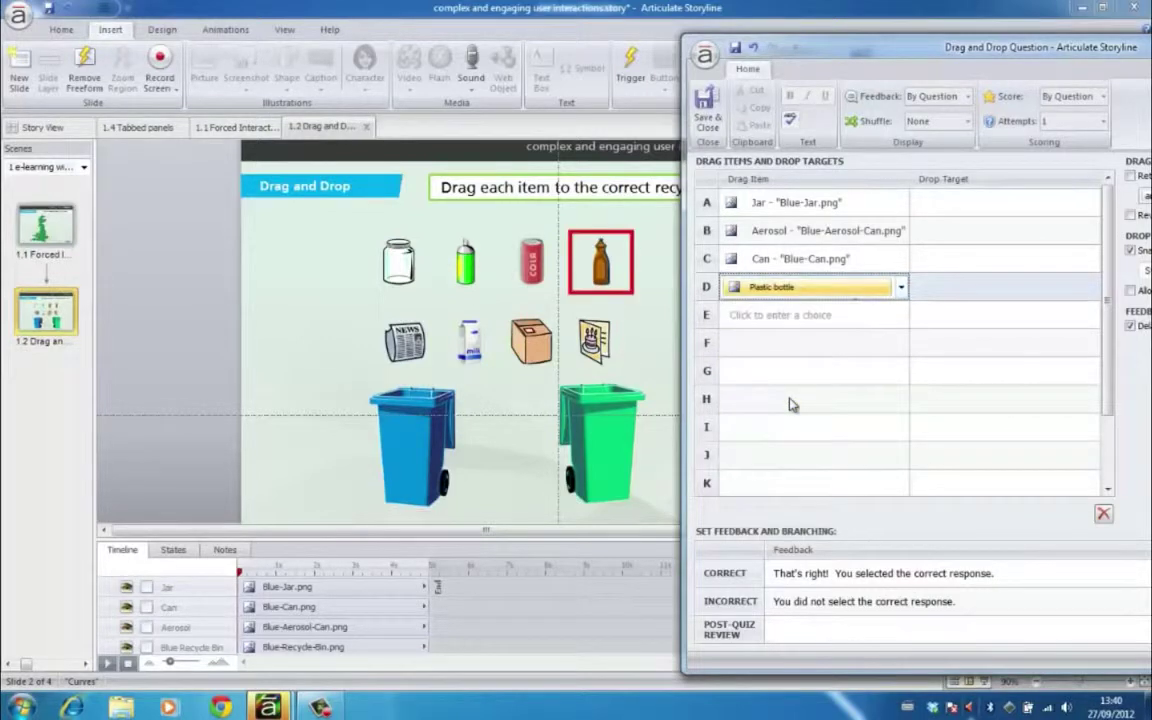
Assign Blue Recycle Bin as the drop target for the jar, aerosol, can and plastic bottle
left_click(1015, 205)
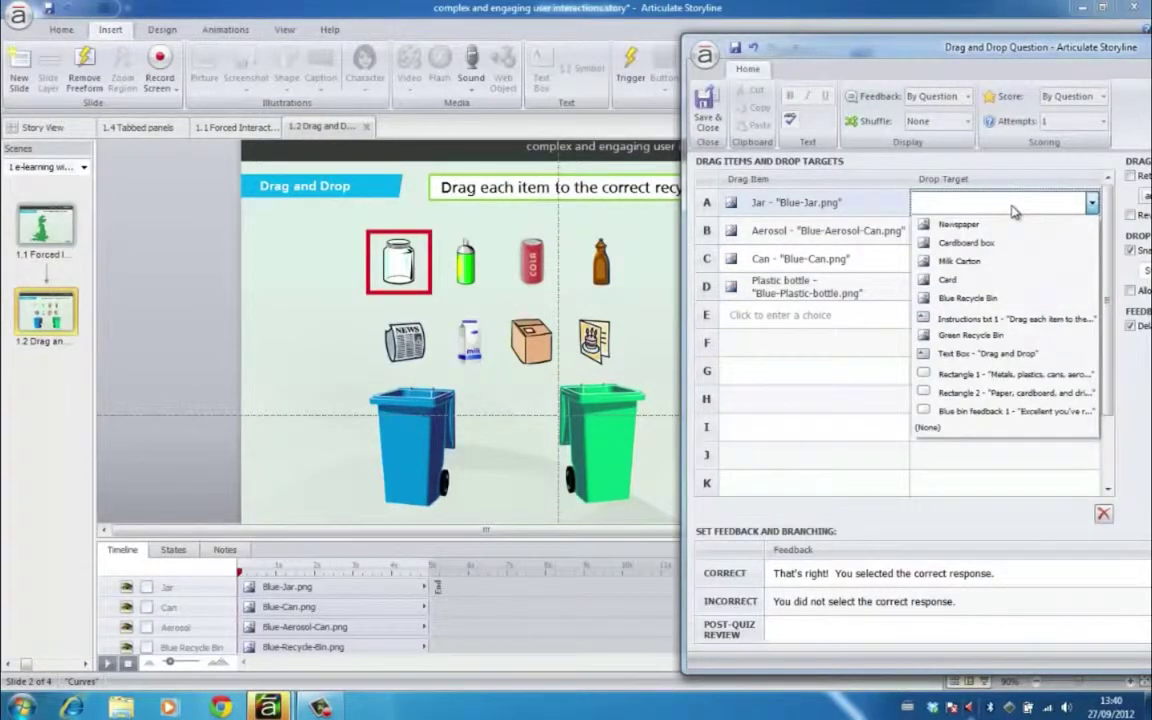
left_click(1000, 297)
left_click(986, 234)
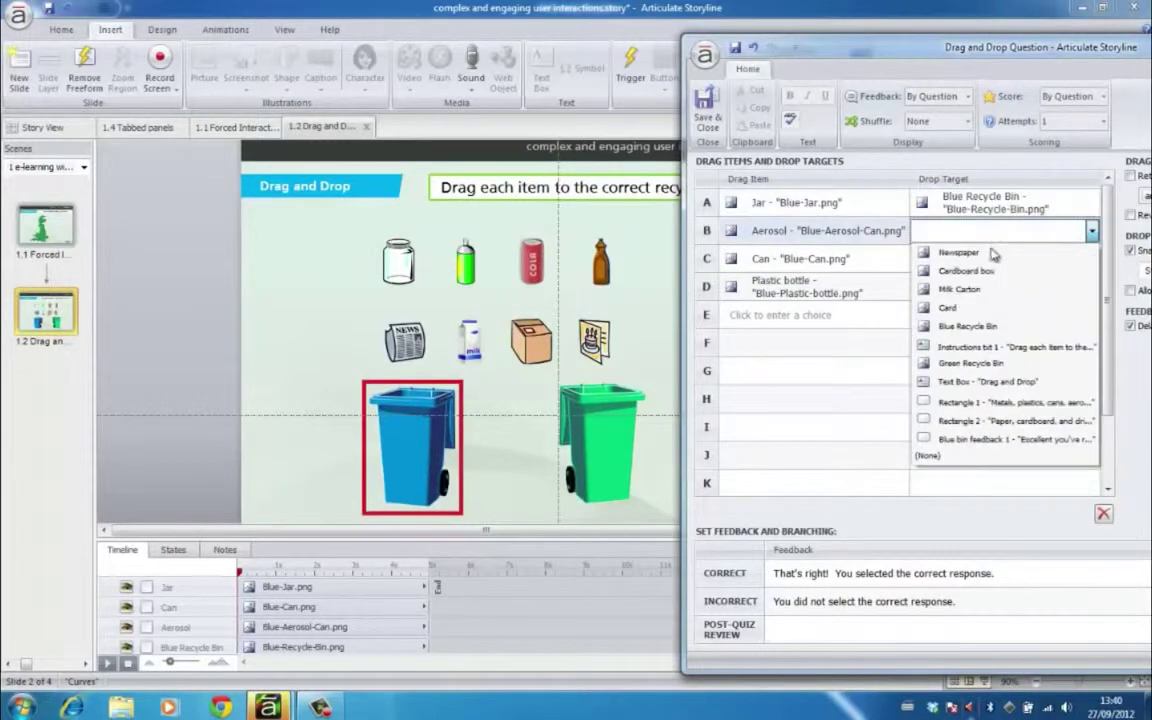
left_click(968, 326)
left_click(1000, 259)
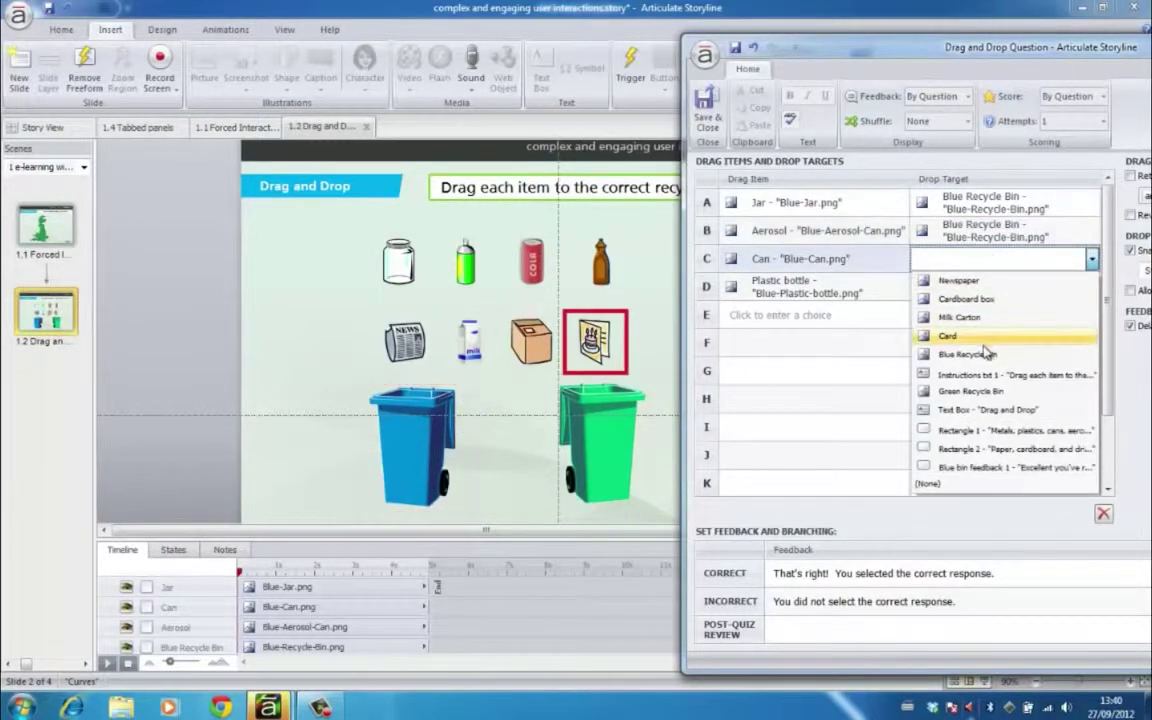
left_click(984, 354)
left_click(990, 287)
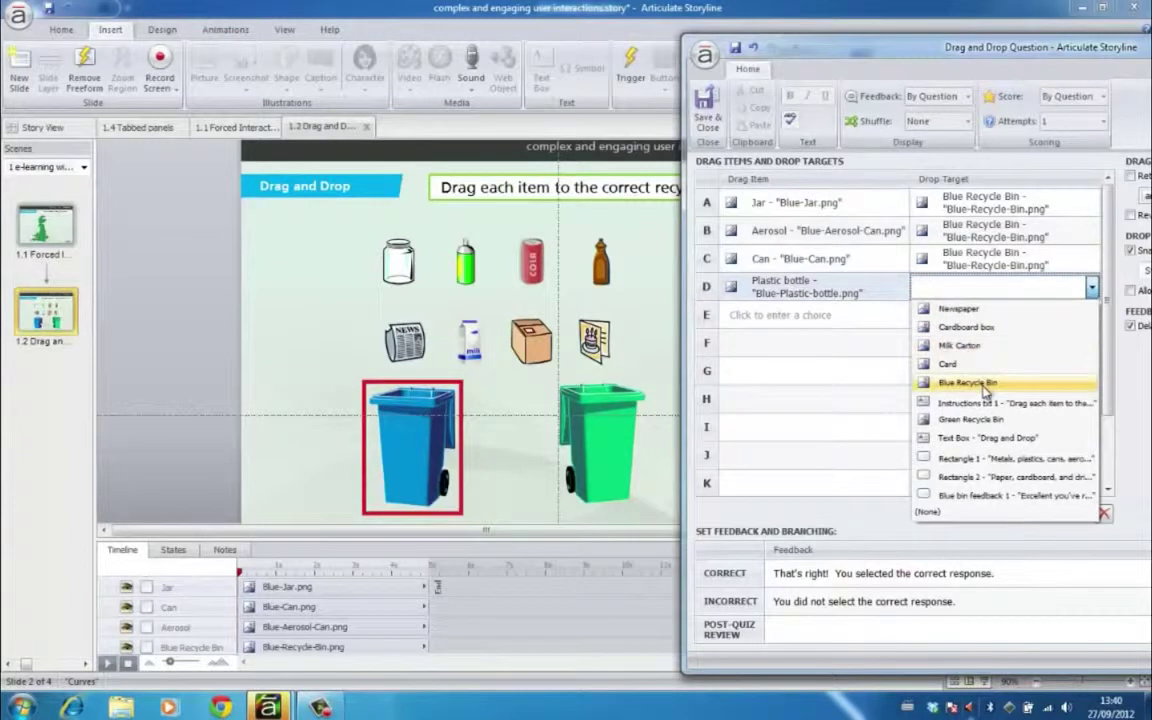
left_click(986, 390)
Add the Newspaper, Milk Carton, Cardboard box and Card as drag items E to H
left_click(740, 315)
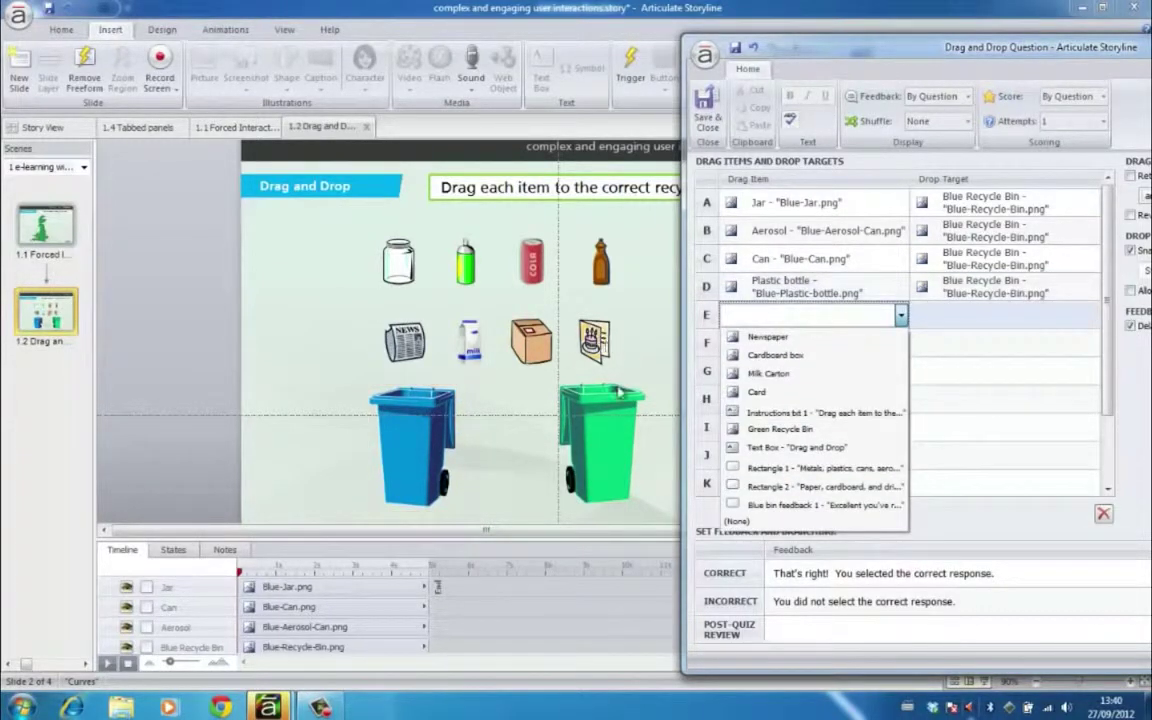
left_click(768, 337)
left_click(808, 343)
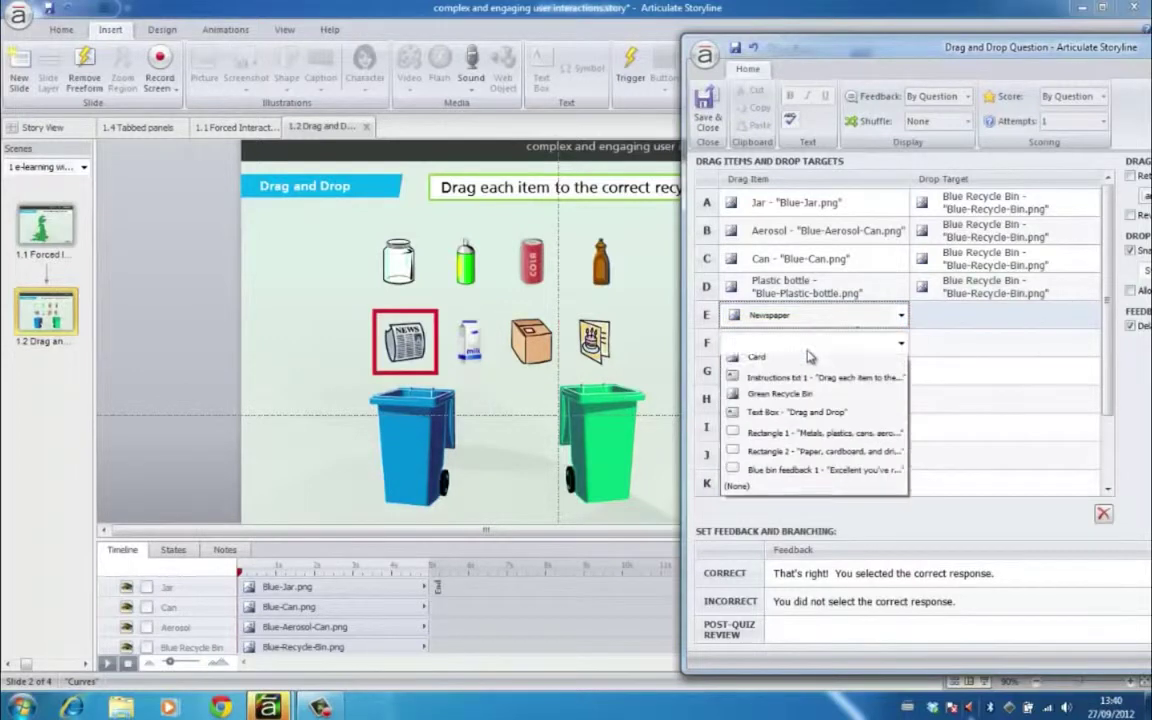
scroll(808, 356, "up", 1)
left_click(790, 402)
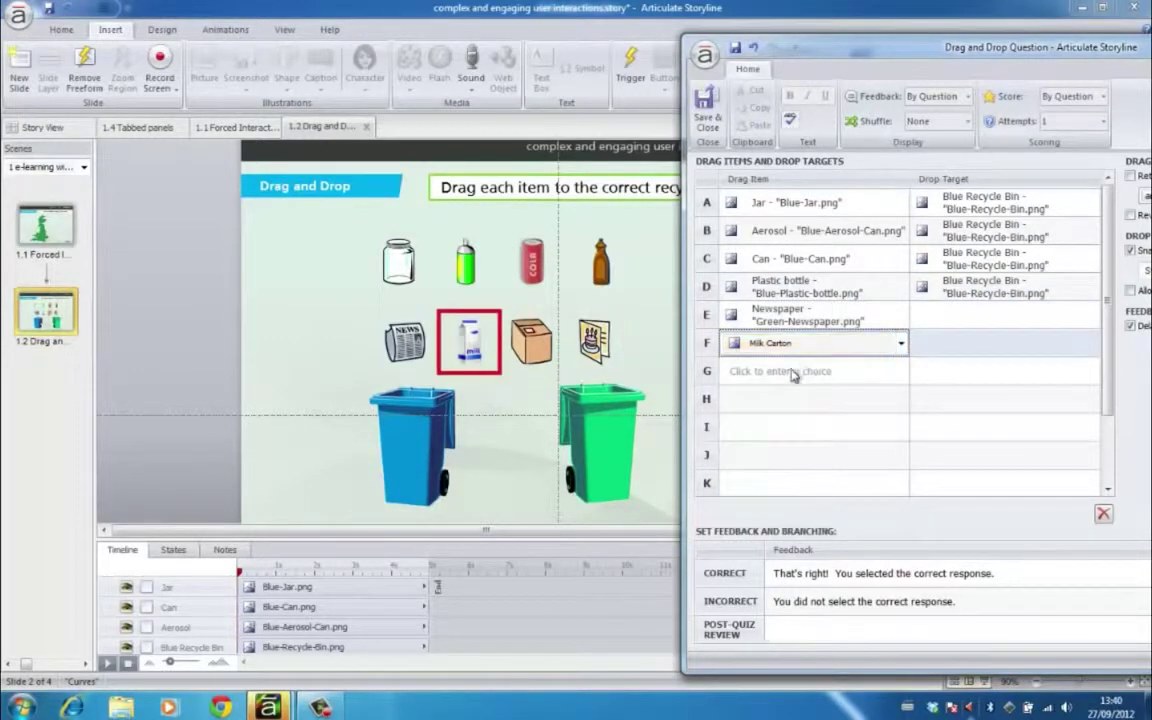
left_click(793, 374)
left_click(790, 392)
left_click(792, 399)
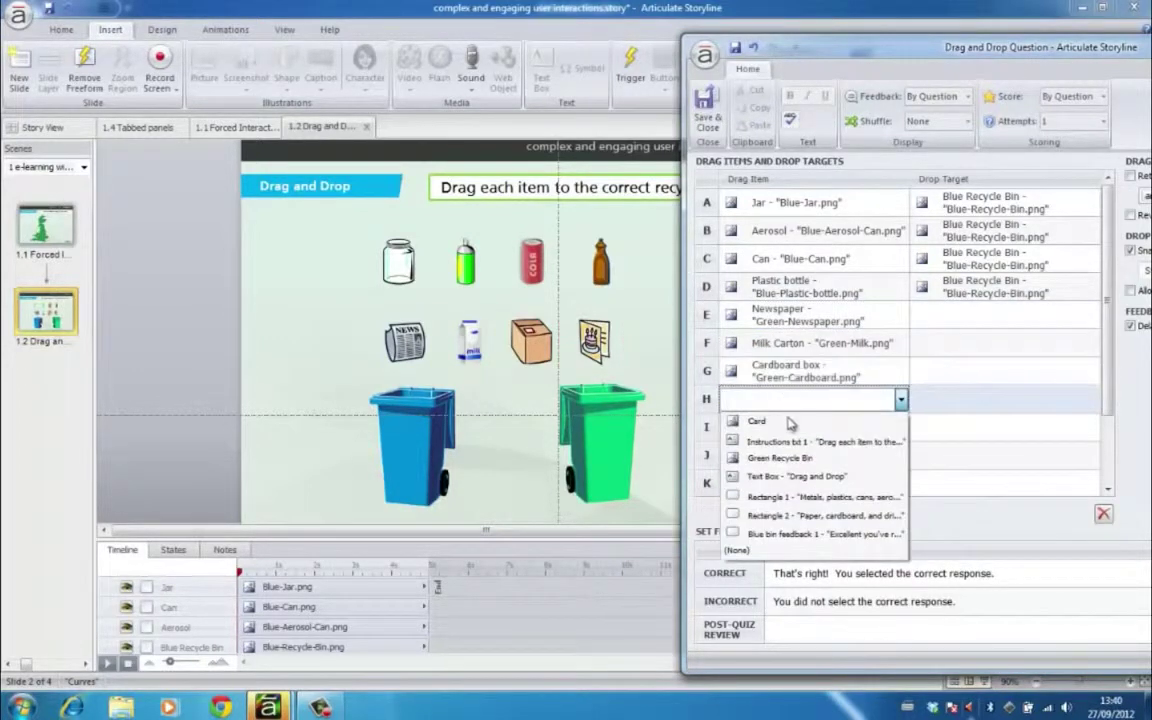
left_click(790, 422)
Assign Green Recycle Bin as the drop target for the newspaper, milk carton, cardboard box and card, and save and close the question
left_click(957, 317)
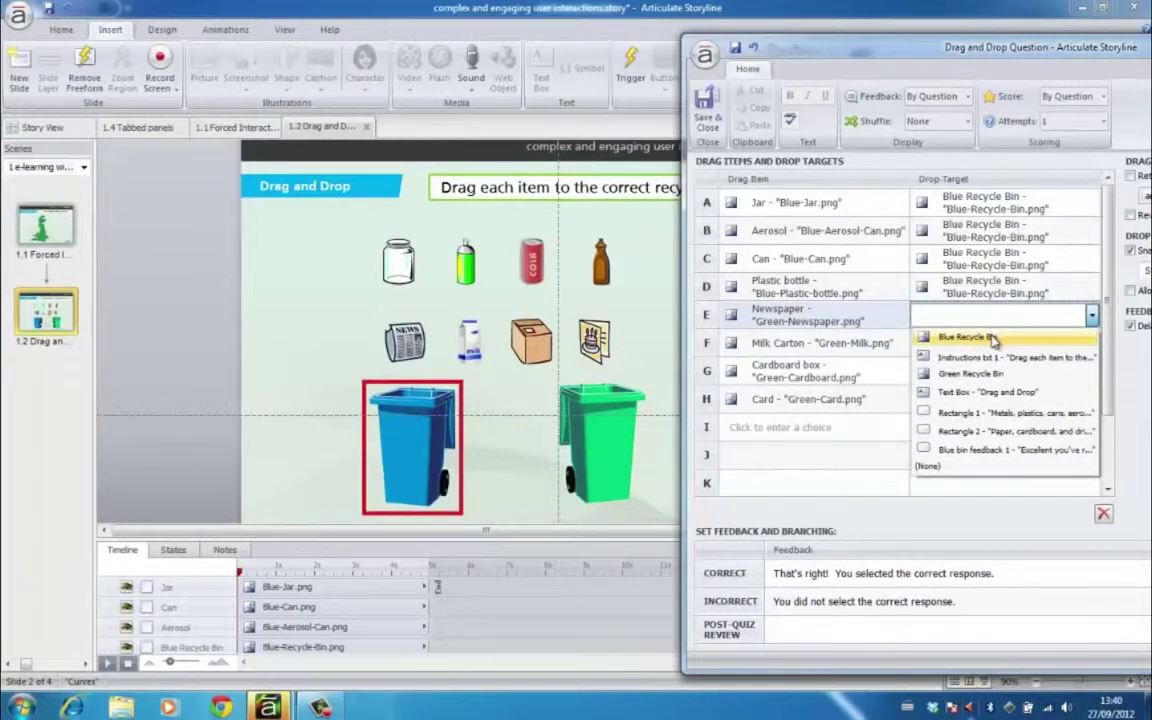
left_click(995, 377)
left_click(969, 342)
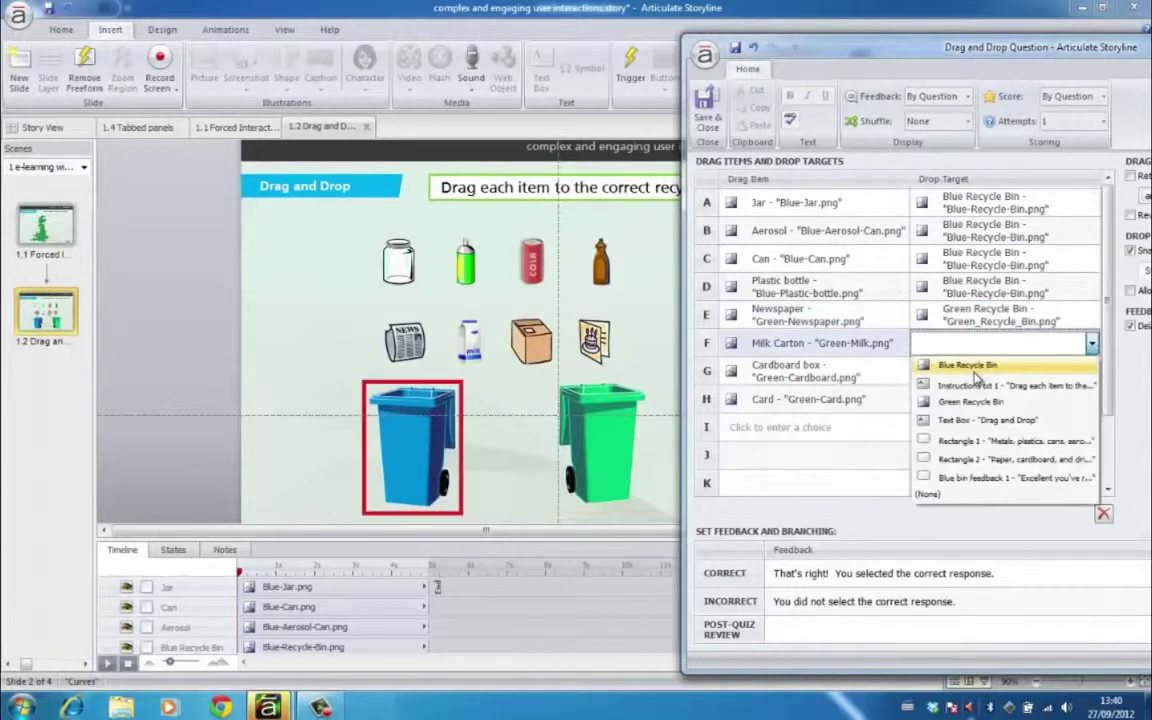
left_click(970, 401)
left_click(970, 371)
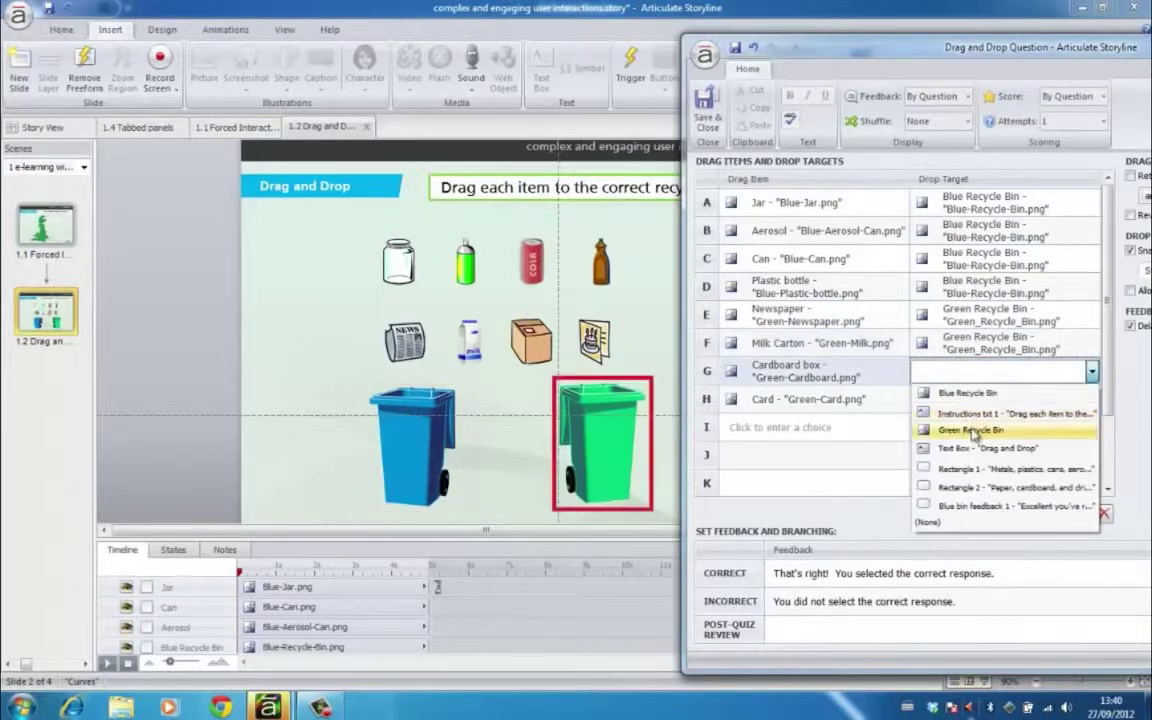
left_click(970, 430)
left_click(970, 399)
left_click(971, 458)
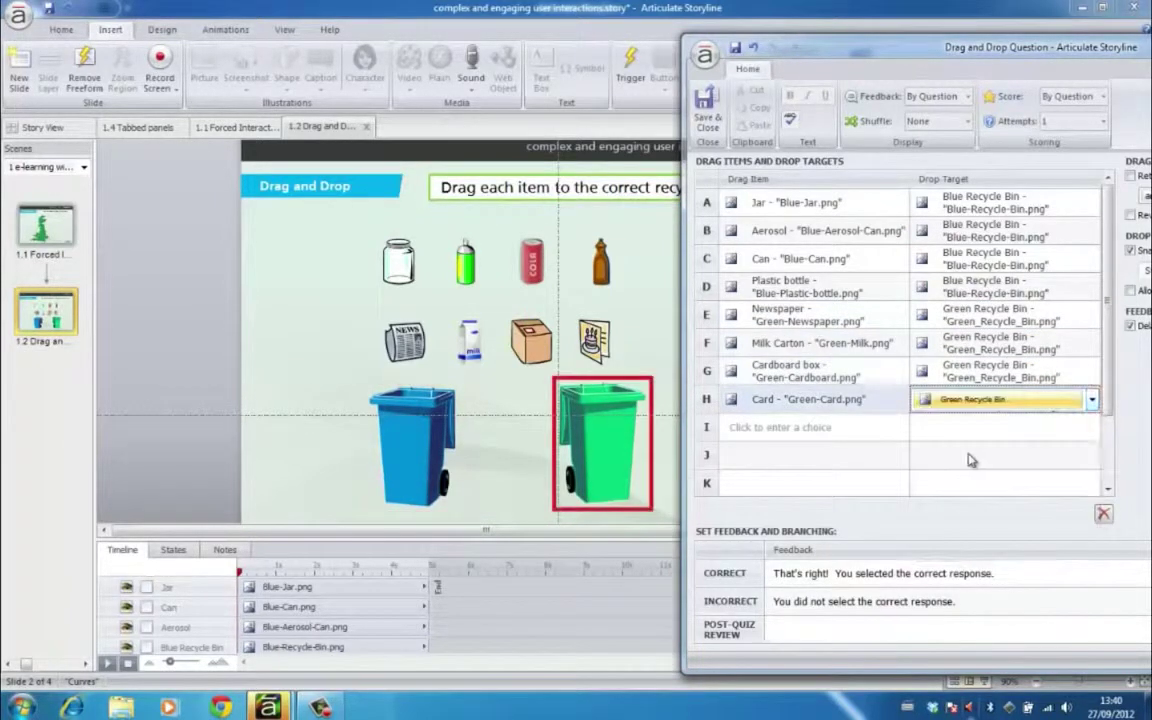
left_click(706, 105)
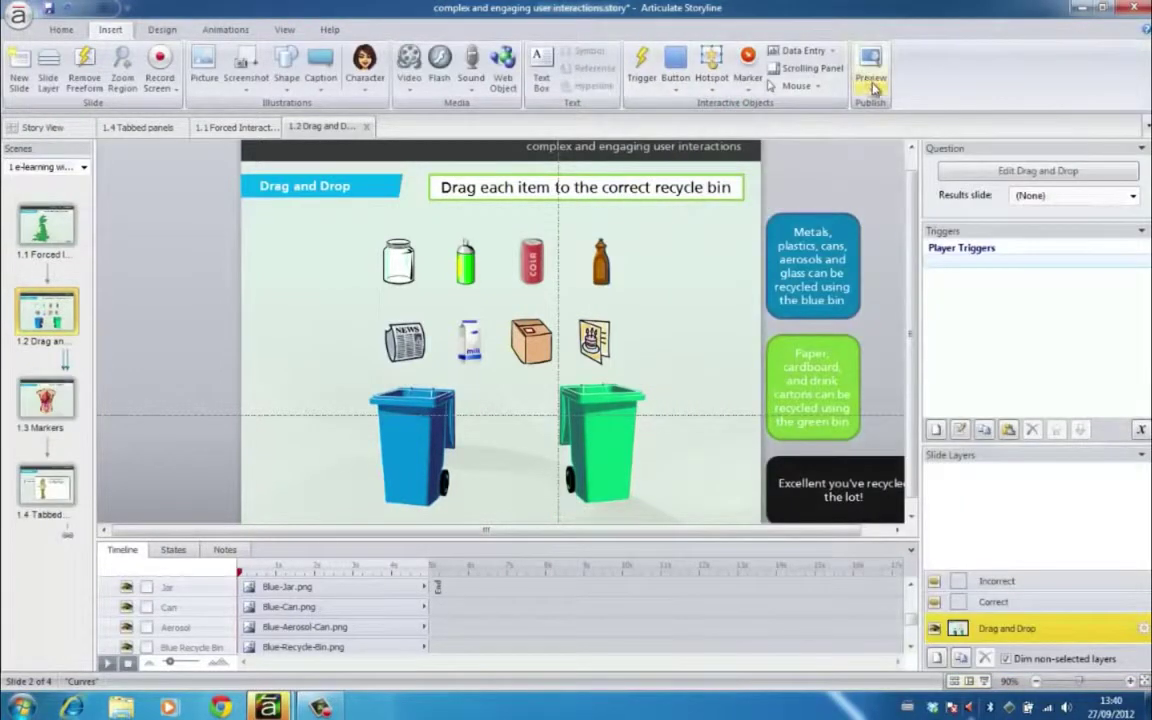
Preview this slide and move the jar, aerosol and can into the blue bin and the newspaper, milk carton and box into the green bin
left_click(870, 88)
left_click(908, 104)
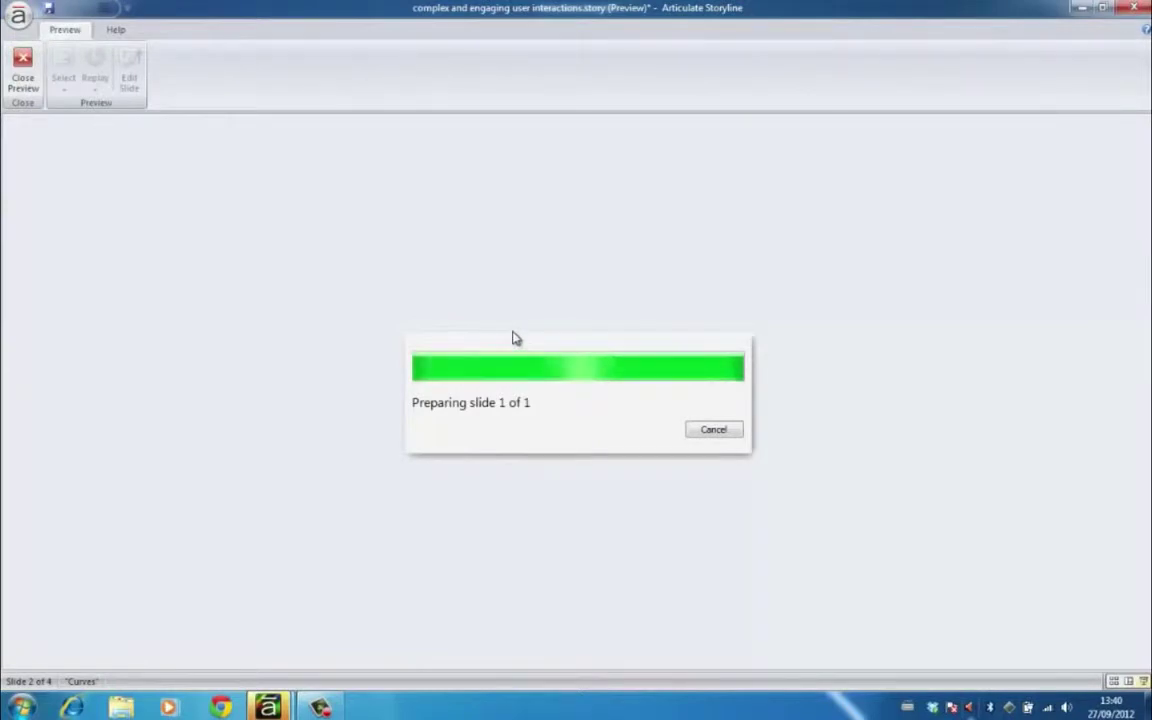
left_click_drag(465, 318, 537, 491)
mouse_move(539, 318)
left_mouse_down()
mouse_move(522, 455)
mouse_move(480, 505)
left_mouse_up()
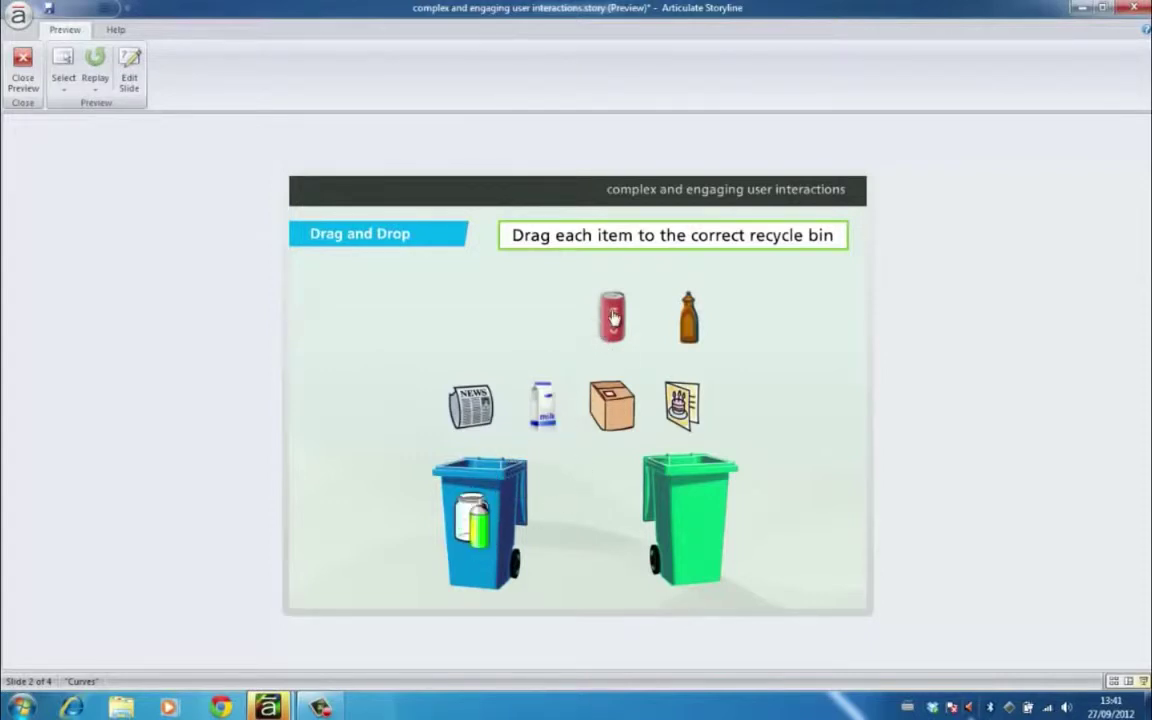
left_click_drag(607, 343, 474, 505)
left_click_drag(607, 443, 684, 542)
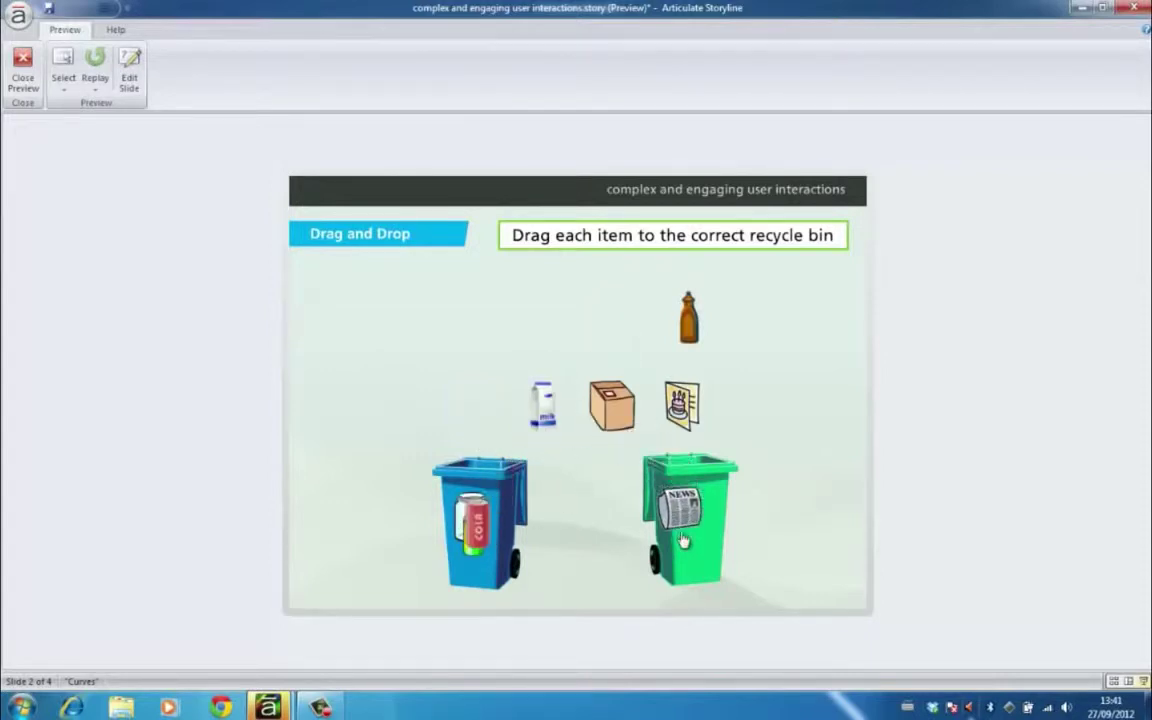
left_click_drag(552, 418, 684, 532)
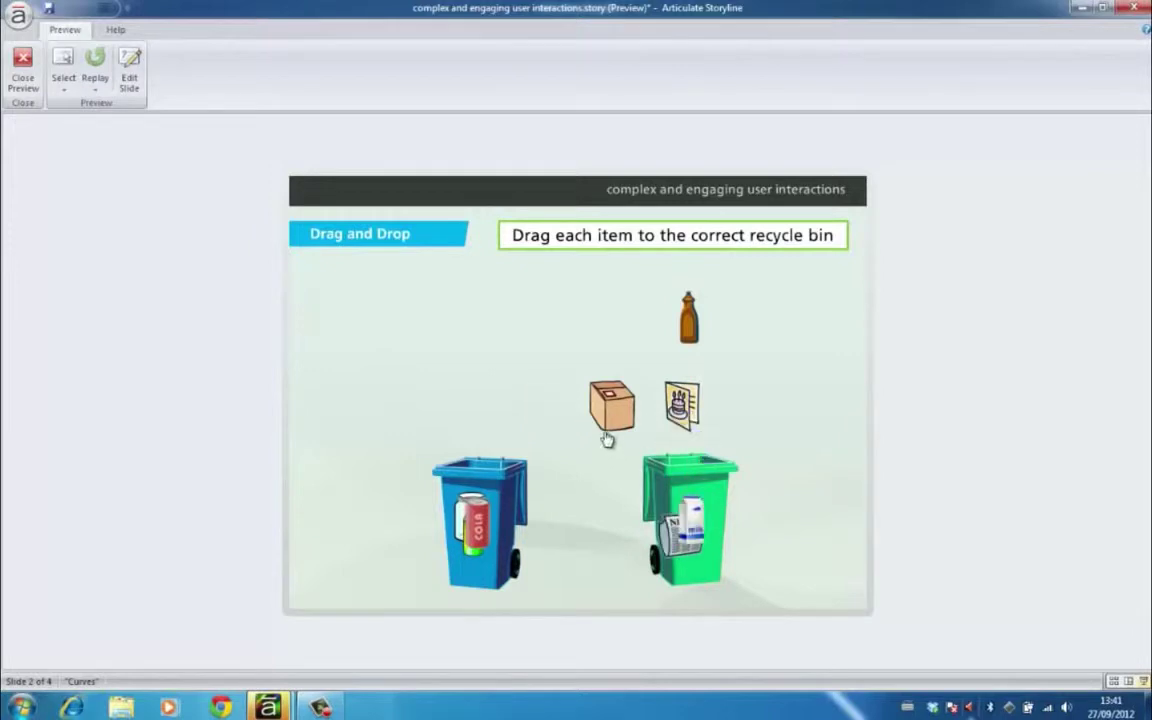
left_click_drag(607, 437, 686, 470)
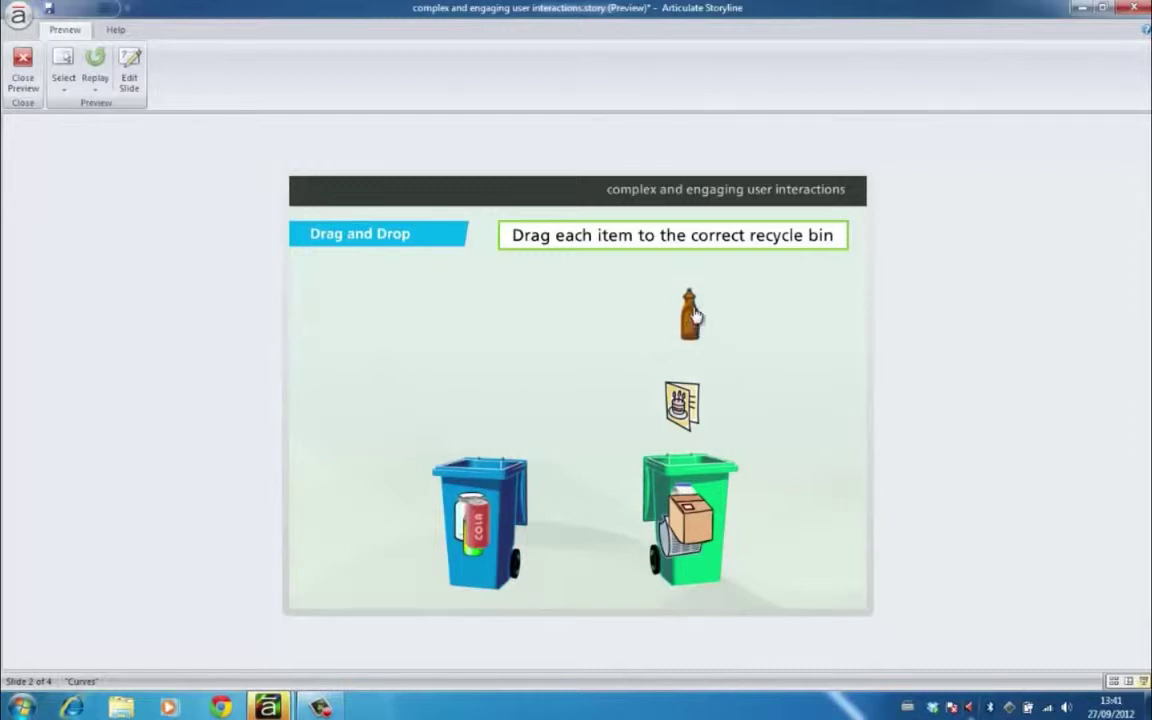
Test wrong drops by moving the bottle into the green bin and the card into the blue bin, and close the preview
left_click_drag(693, 316, 688, 525)
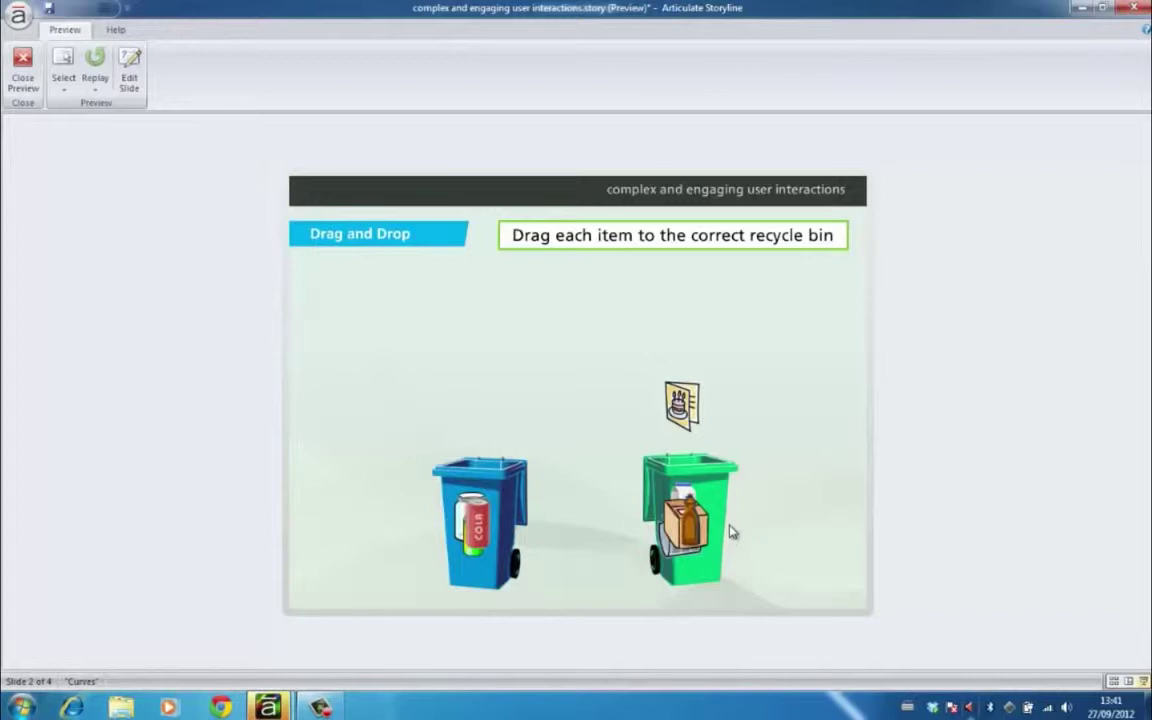
left_click_drag(680, 410, 478, 478)
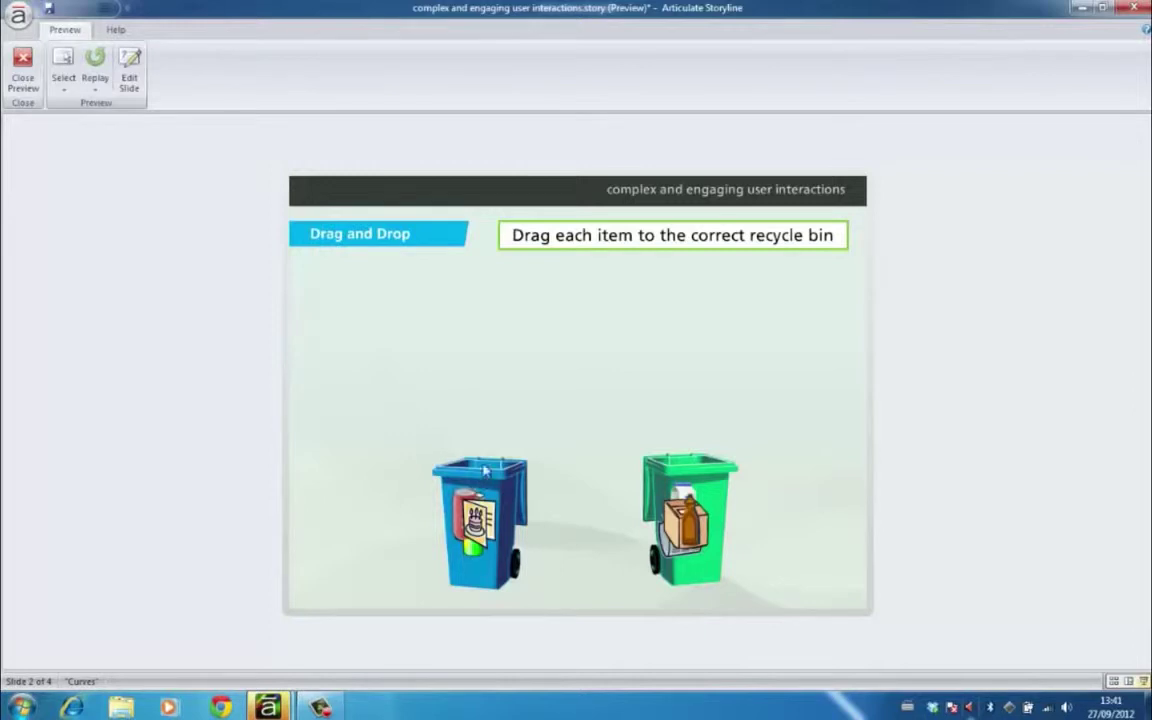
left_click(35, 64)
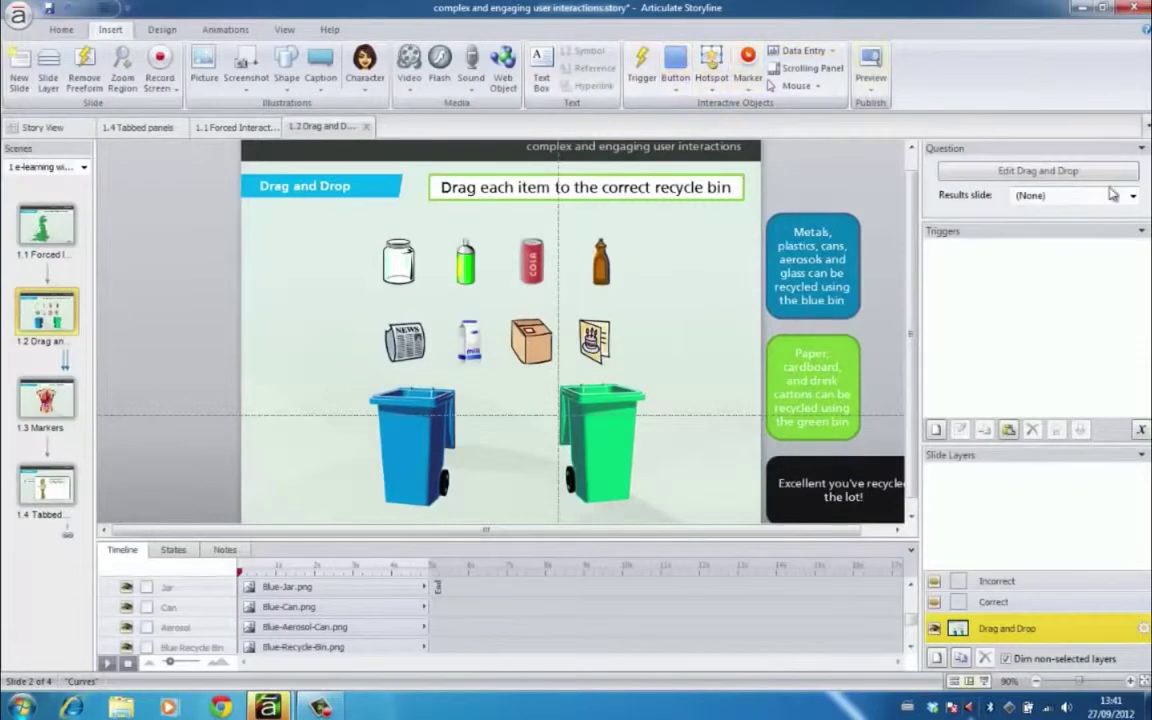
Edit the drag-and-drop question so items return to their start point if dropped outside a correct drop target, and save and close it
left_click(1021, 175)
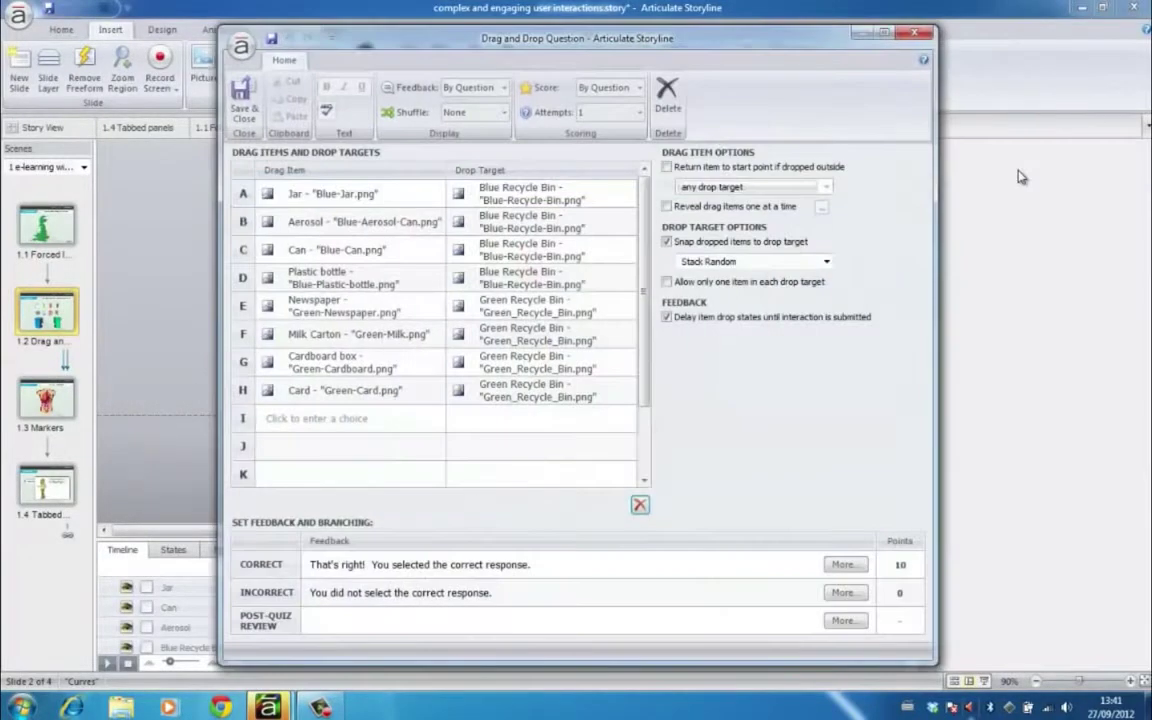
left_click(667, 167)
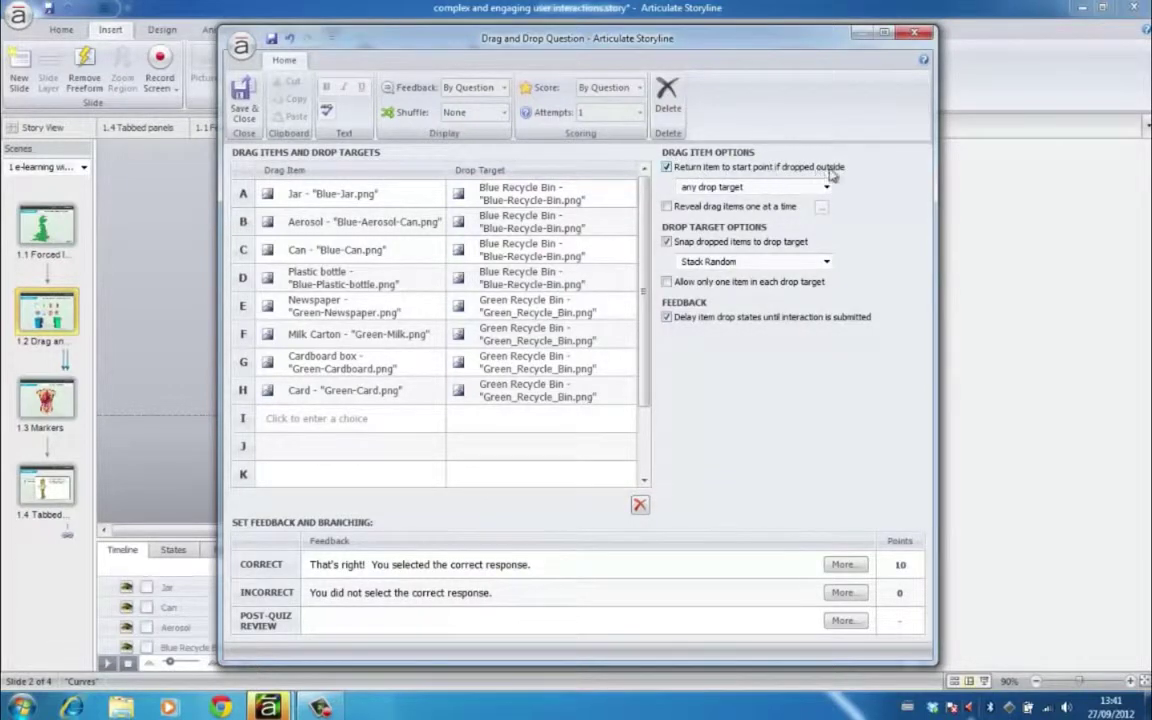
left_click(826, 187)
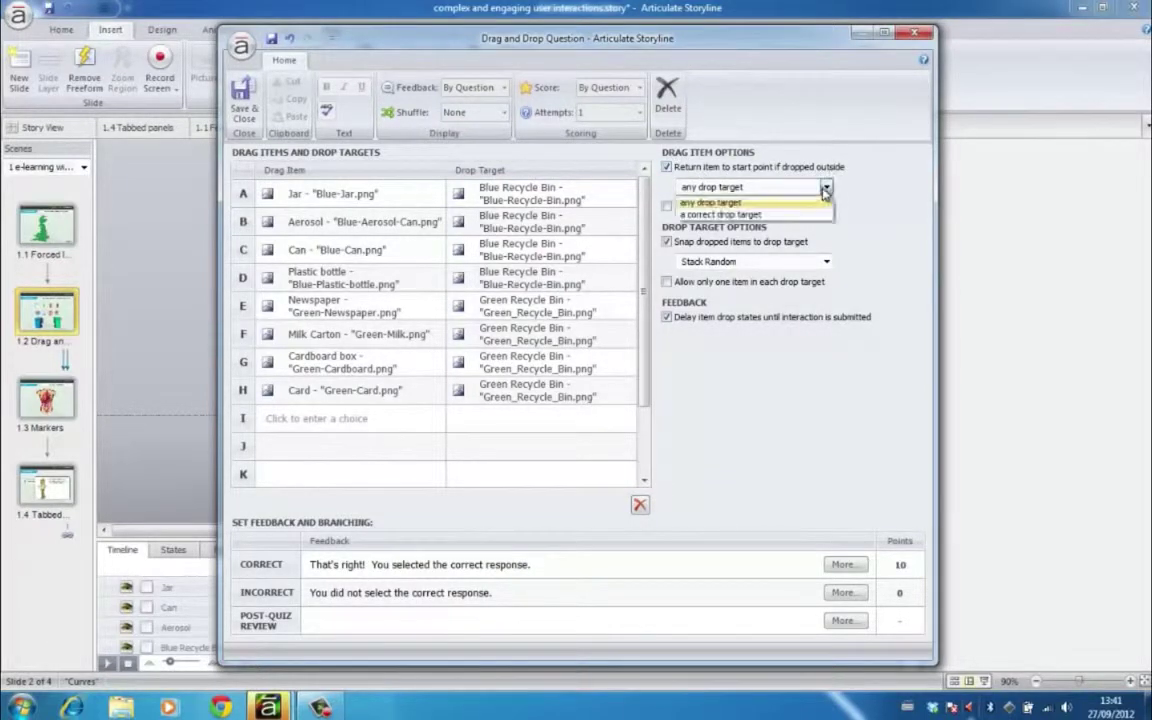
left_click(743, 215)
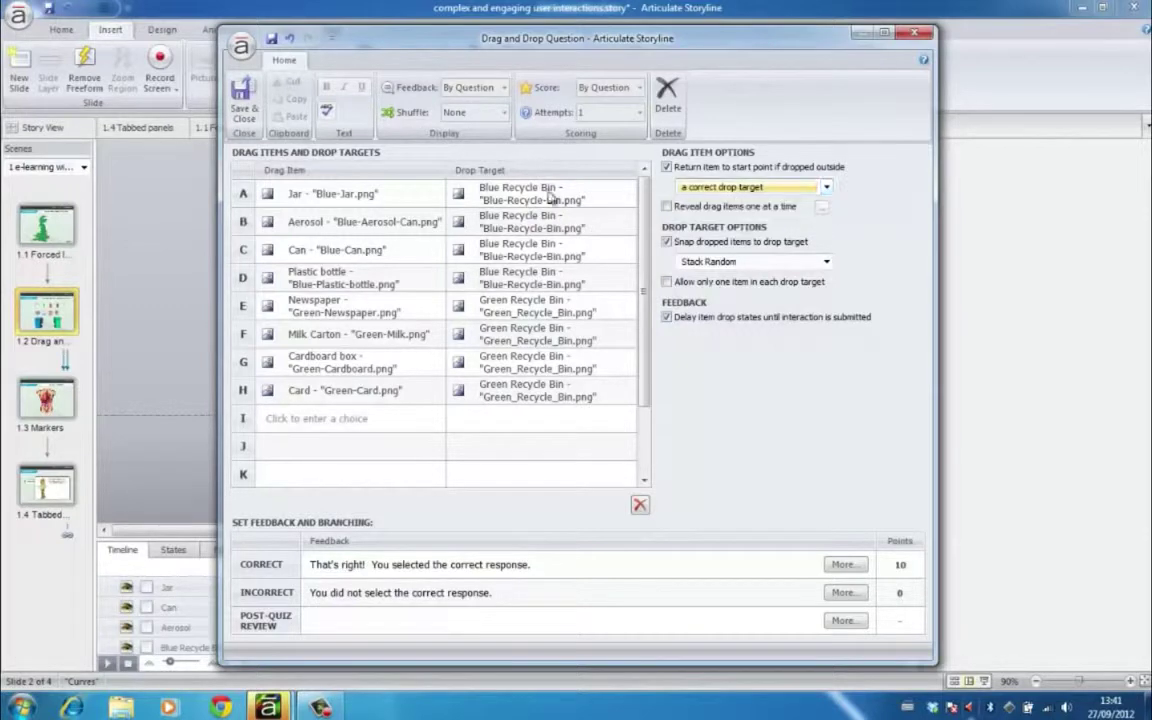
left_click(245, 95)
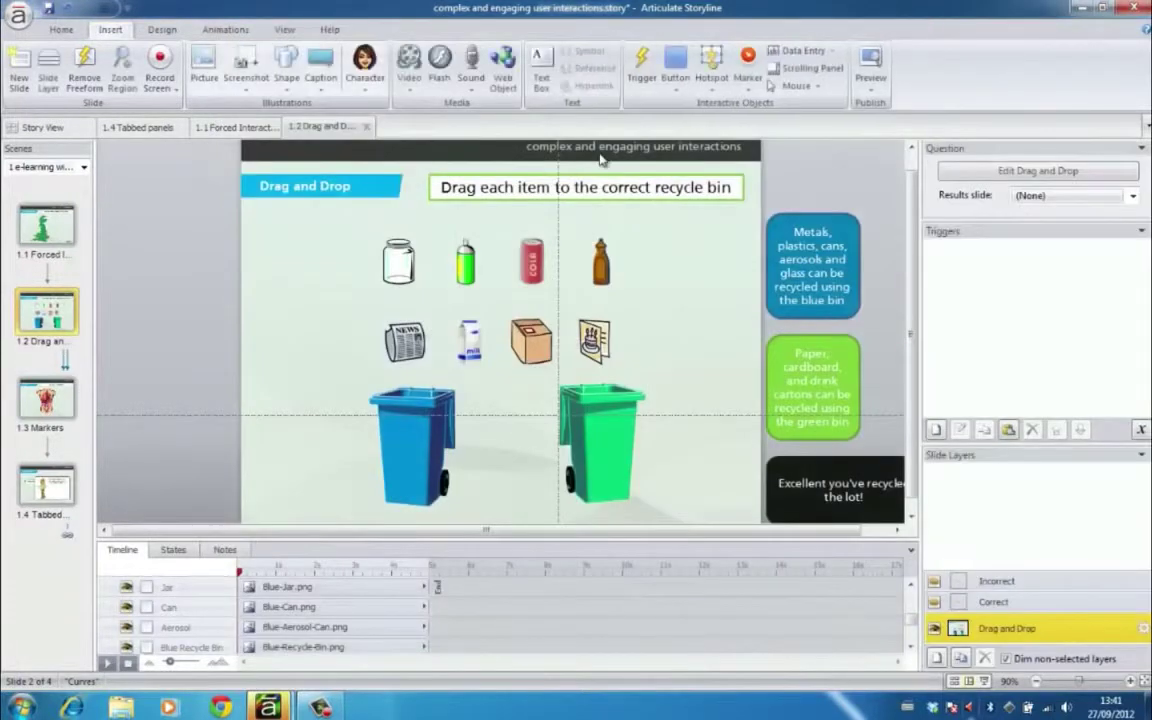
Preview this slide again, test wrong drops of the jar and newspaper and a correct drop of the jar, and close the preview
left_click(870, 78)
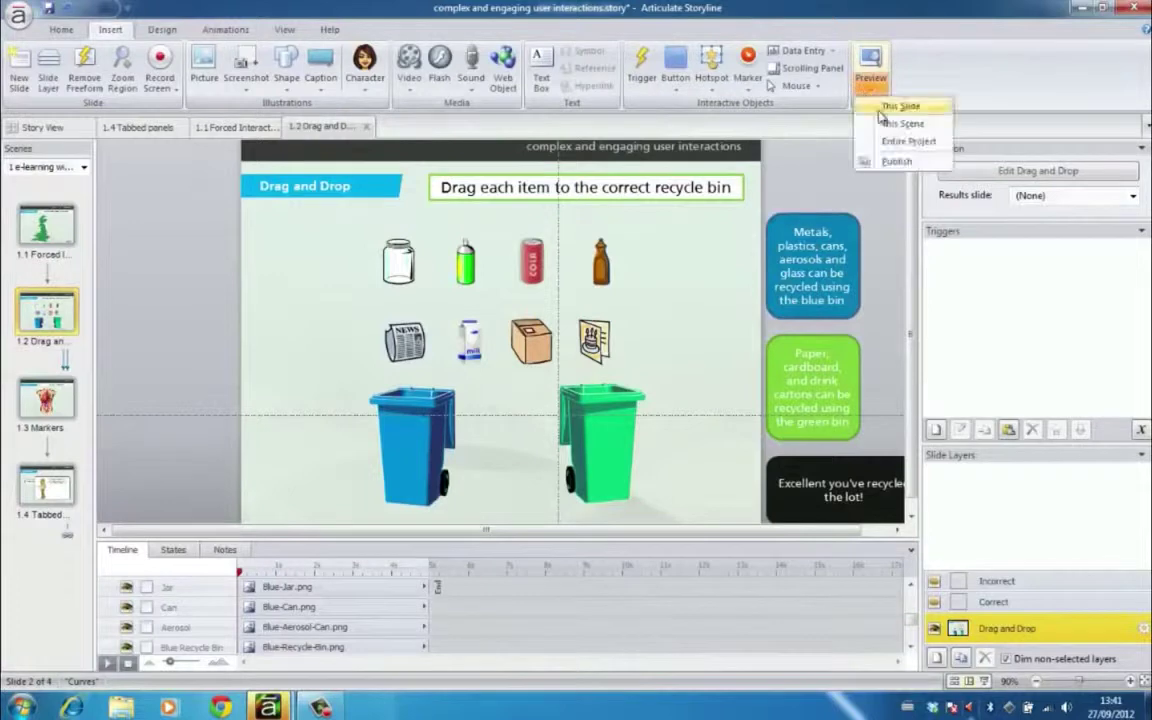
left_click(876, 107)
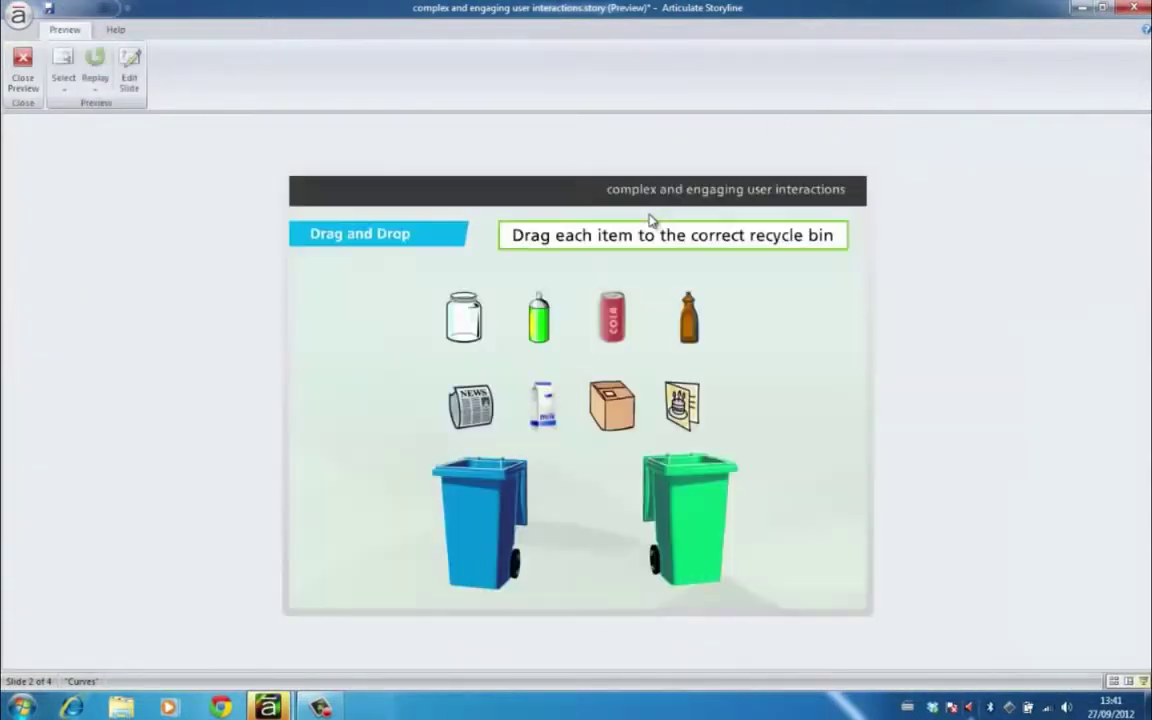
left_click_drag(477, 328, 700, 535)
left_click_drag(470, 405, 472, 478)
left_click_drag(470, 405, 476, 487)
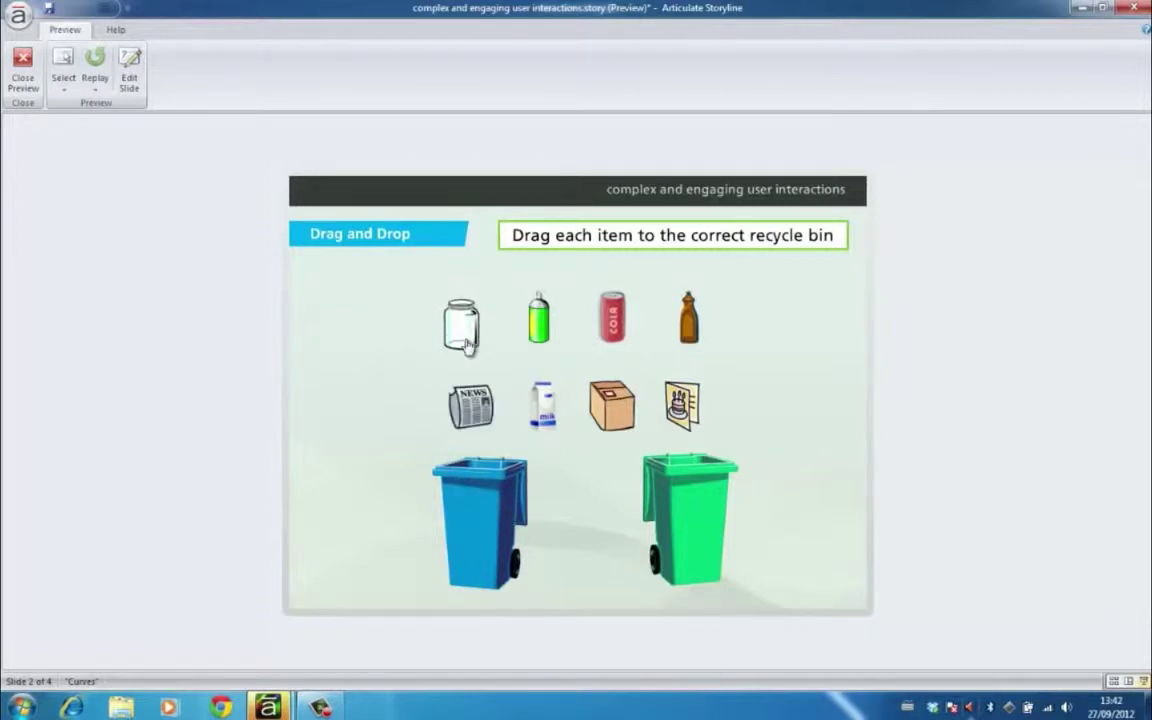
left_click_drag(485, 326, 483, 522)
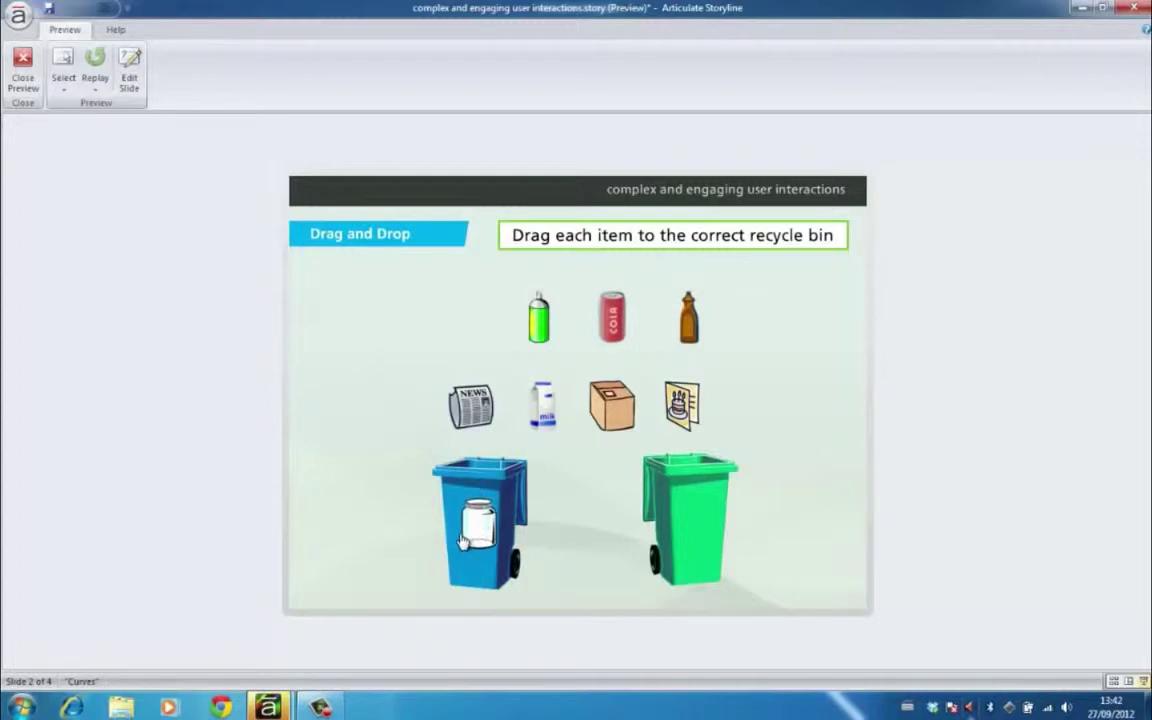
left_click(24, 62)
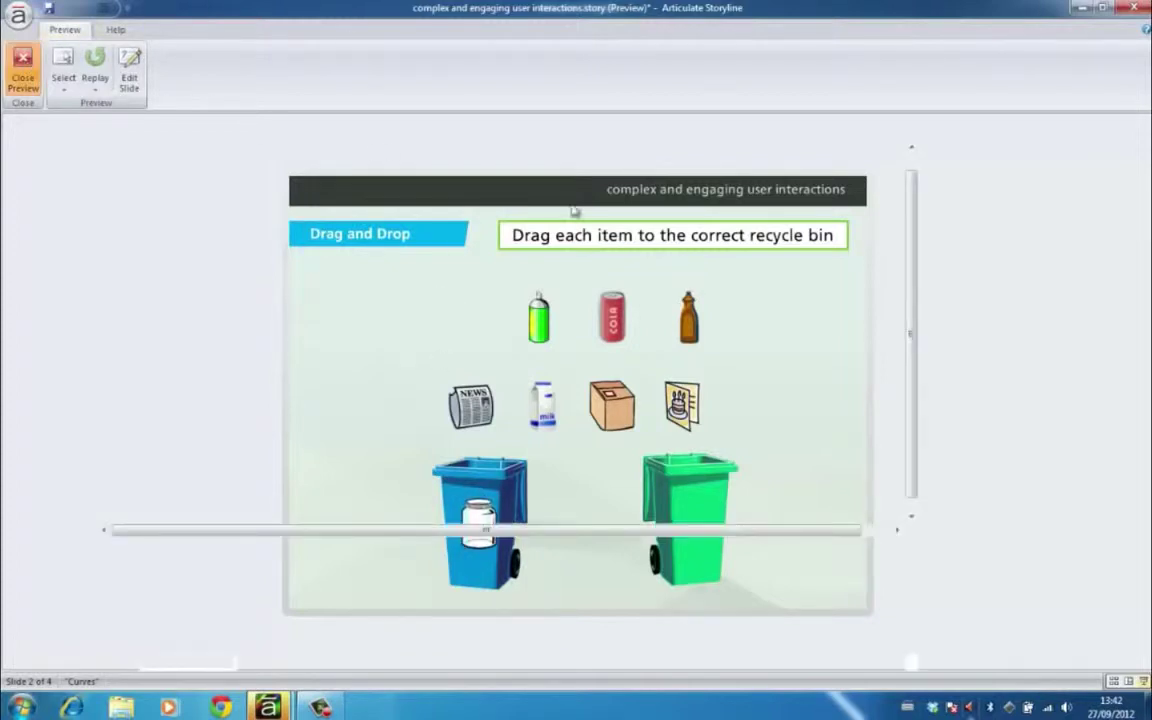
Start a new trigger on the jar that changes the state of the jar to Hidden
left_click(400, 265)
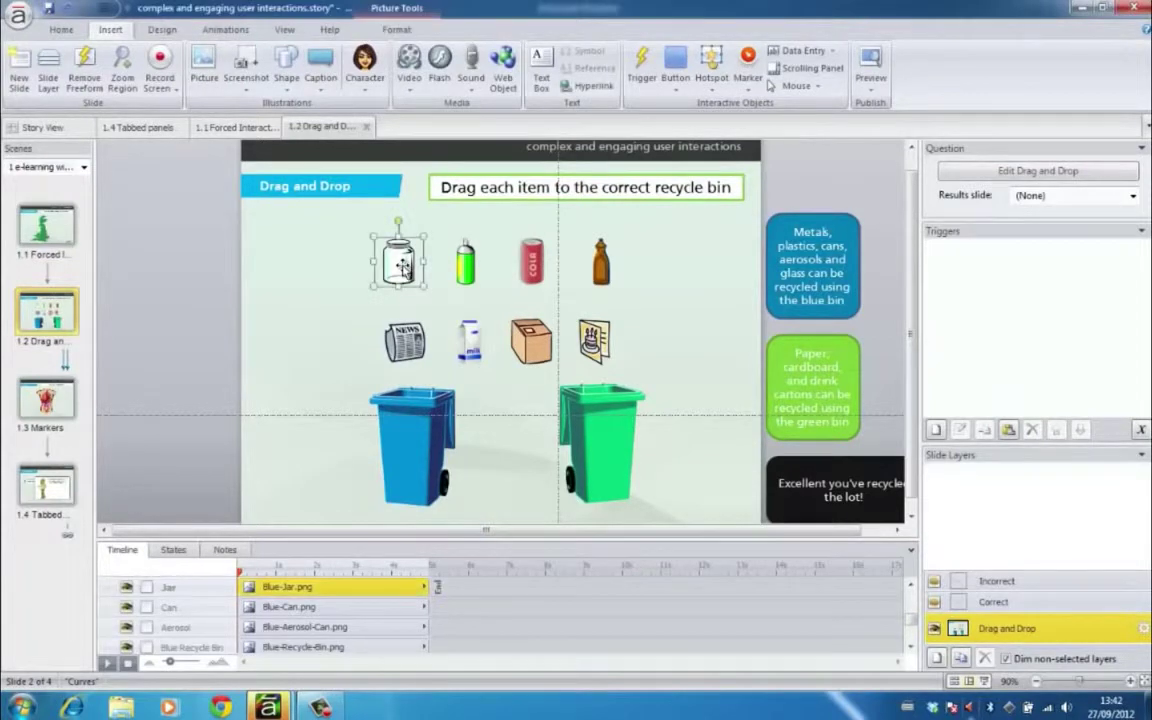
left_click(934, 431)
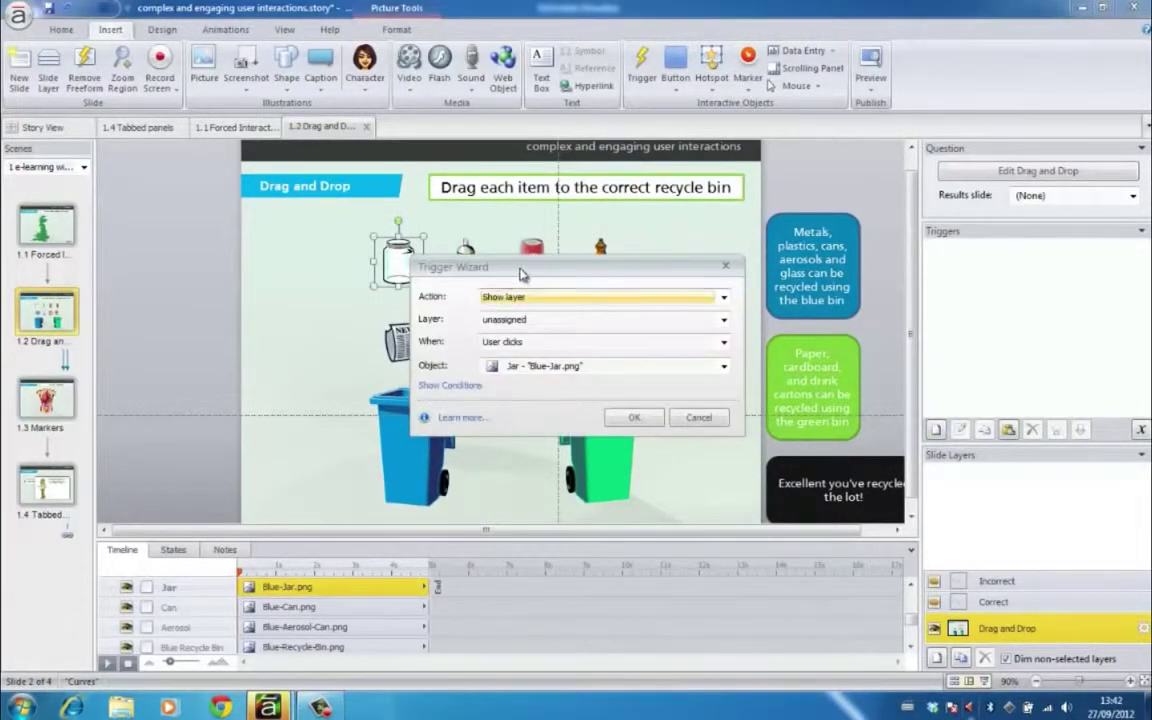
left_click_drag(520, 274, 533, 277)
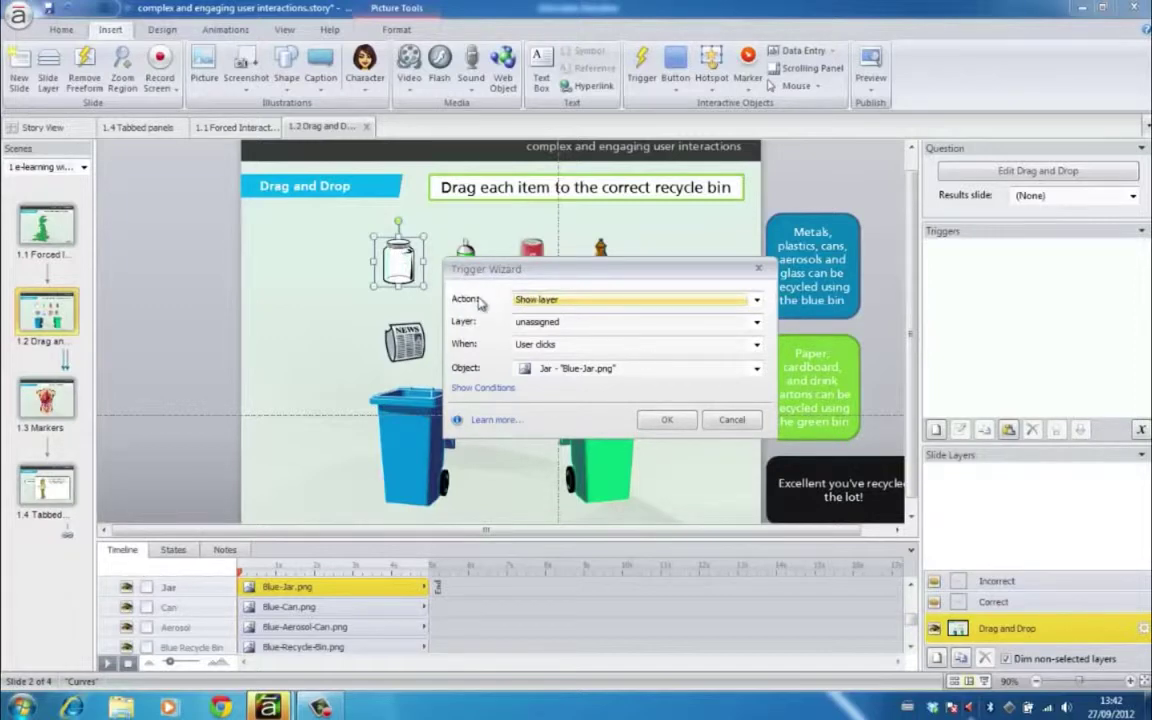
left_click(540, 300)
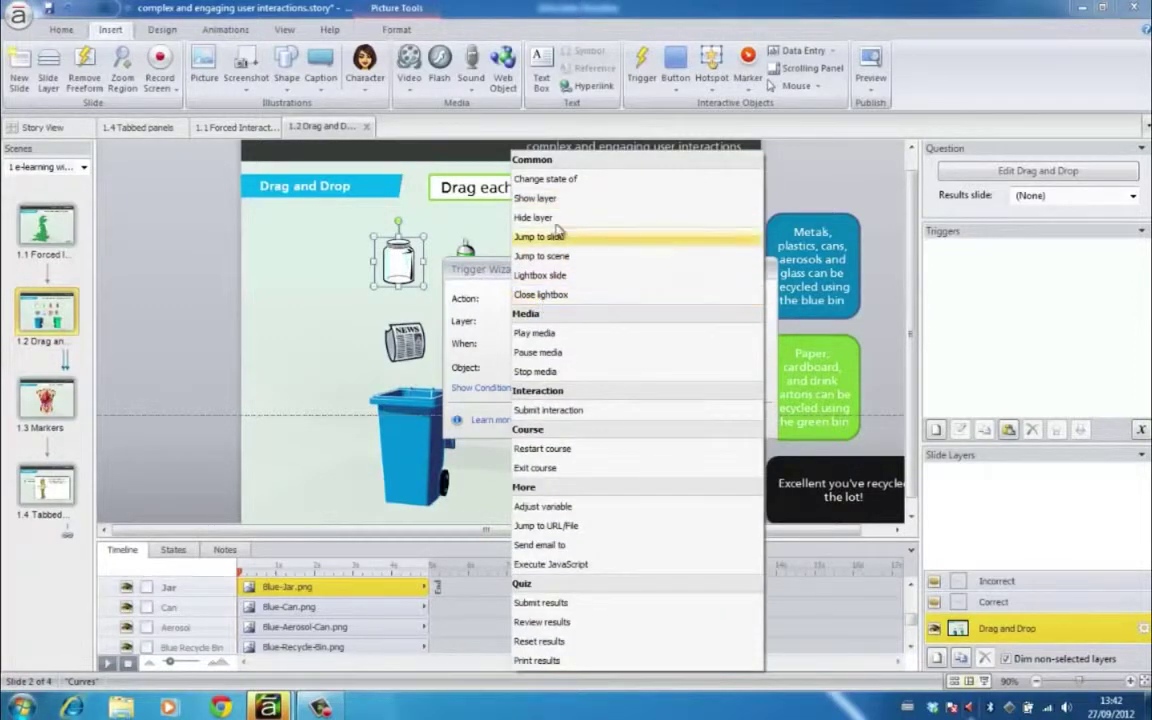
left_click(570, 180)
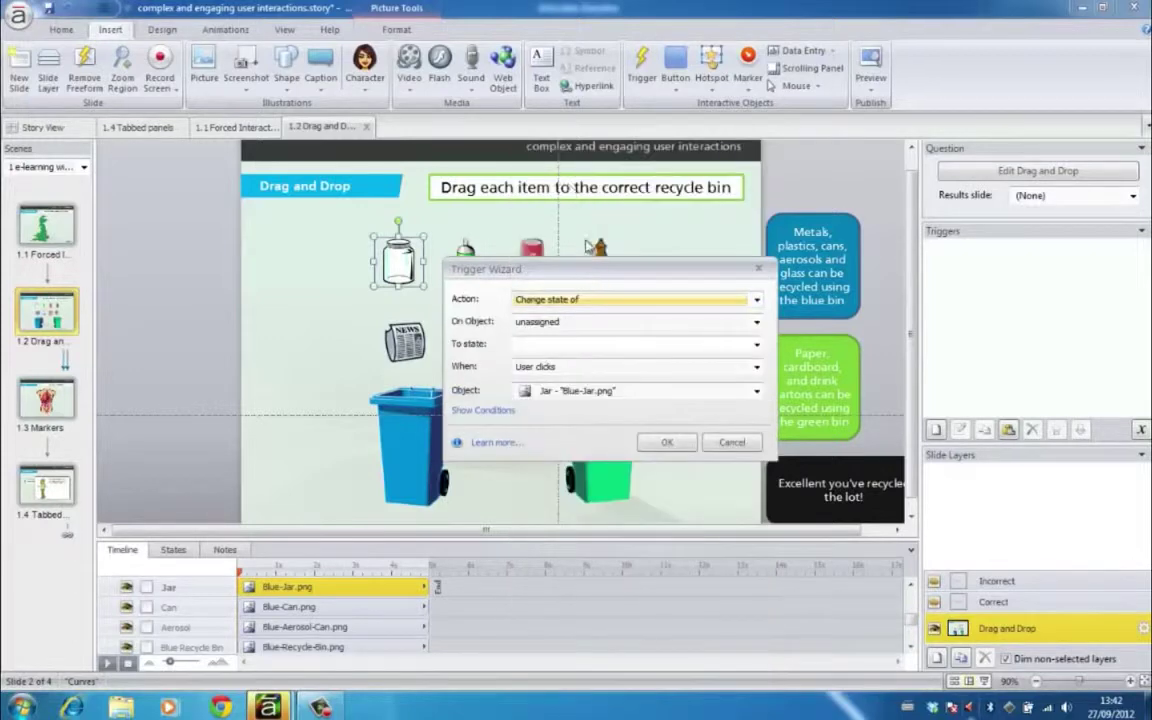
left_click(541, 326)
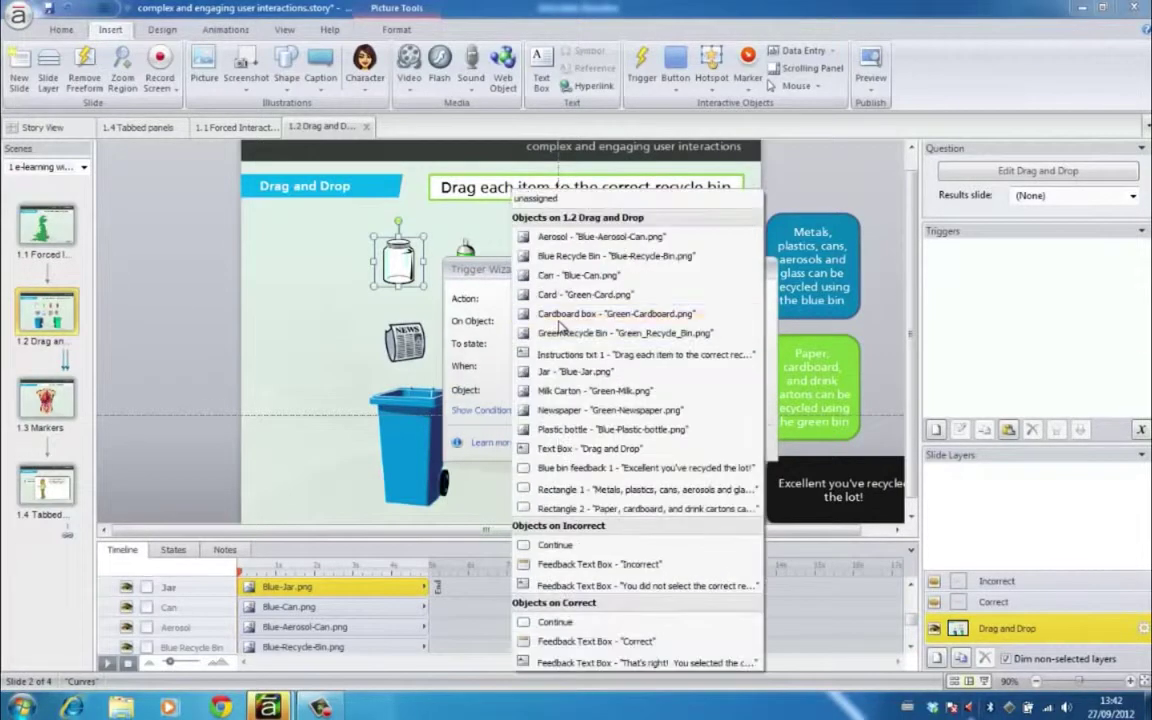
left_click(576, 373)
left_click(547, 344)
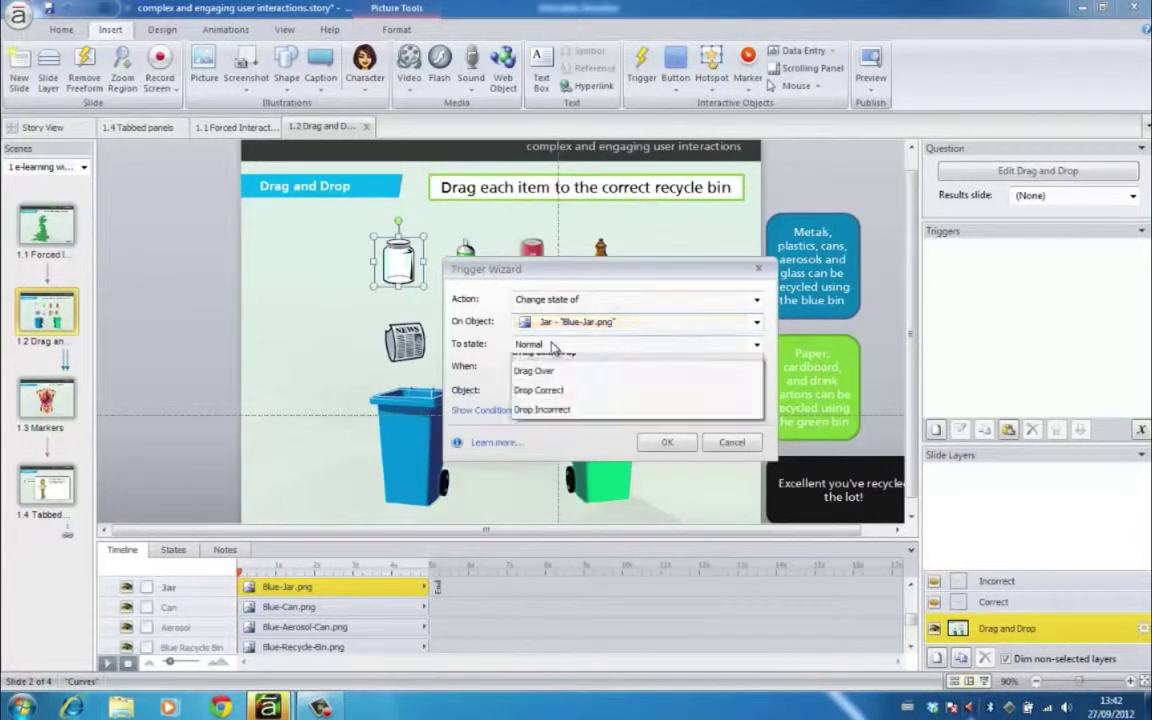
left_click(545, 399)
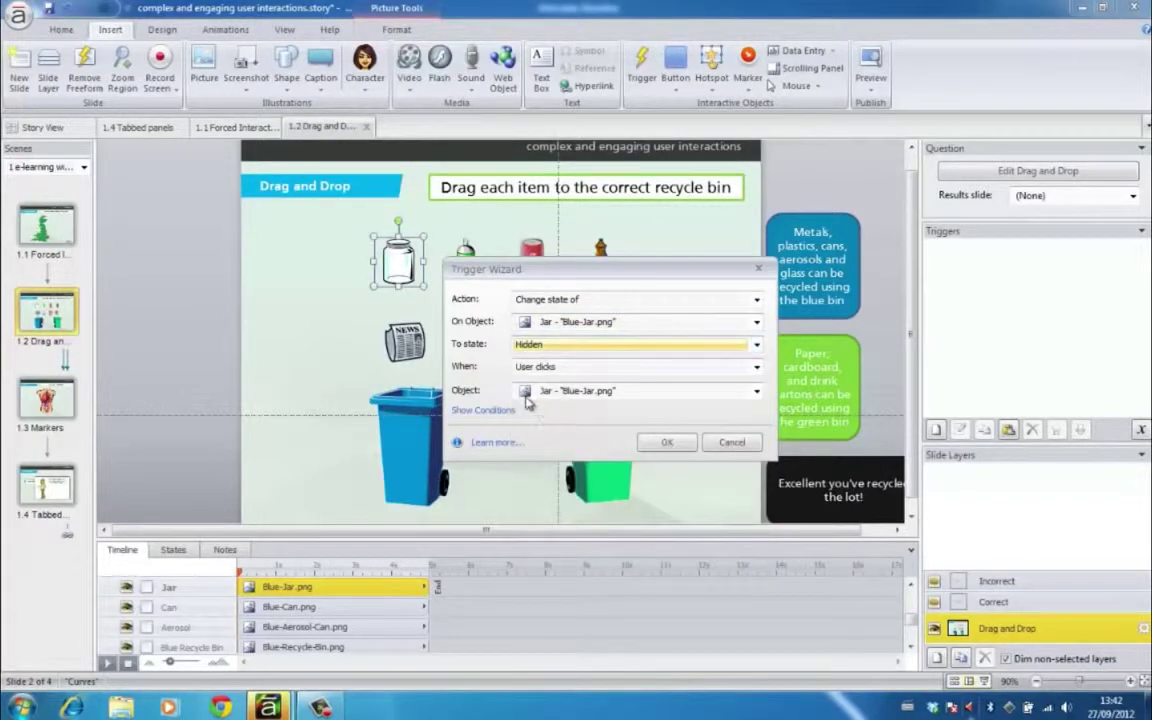
Set the jar's trigger to run when the jar is dropped on the Blue Recycle Bin, and save it
left_click(570, 367)
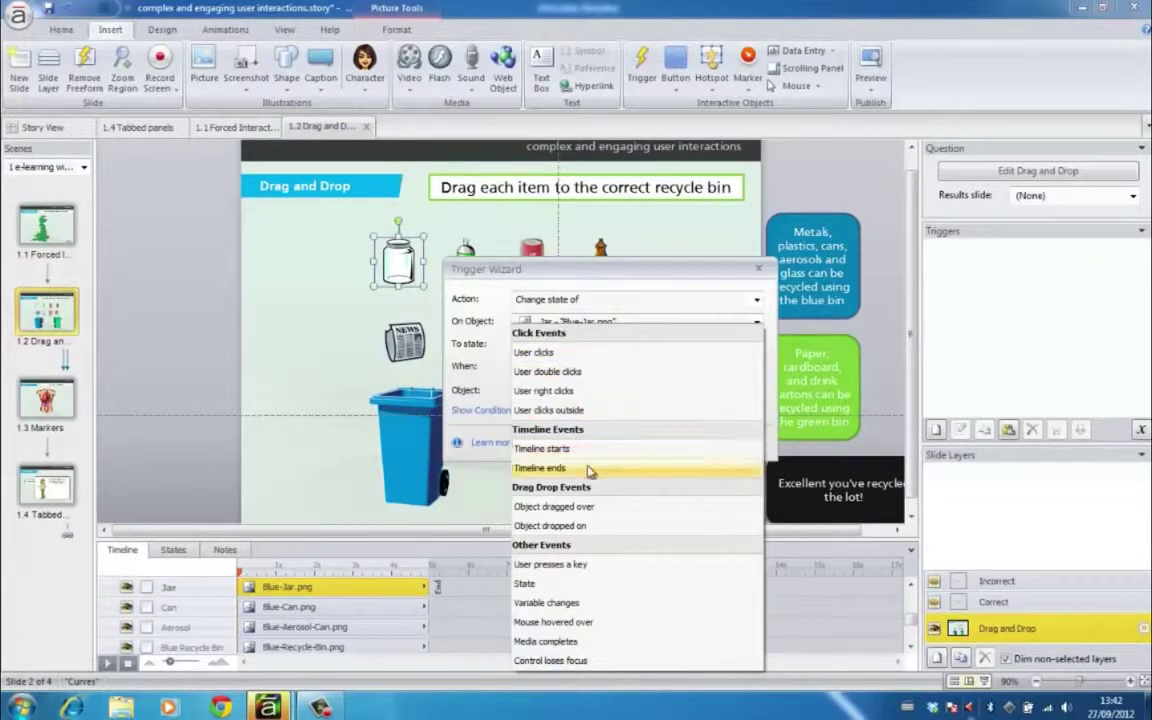
left_click(580, 529)
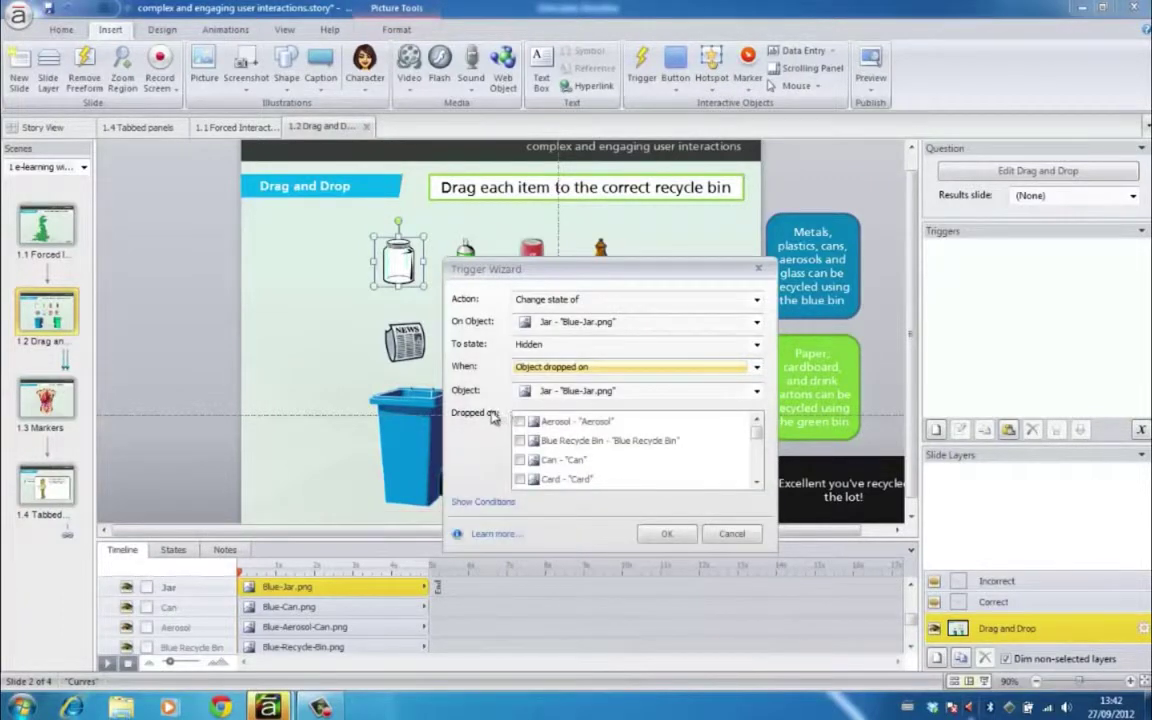
scroll(680, 440, "down", 1)
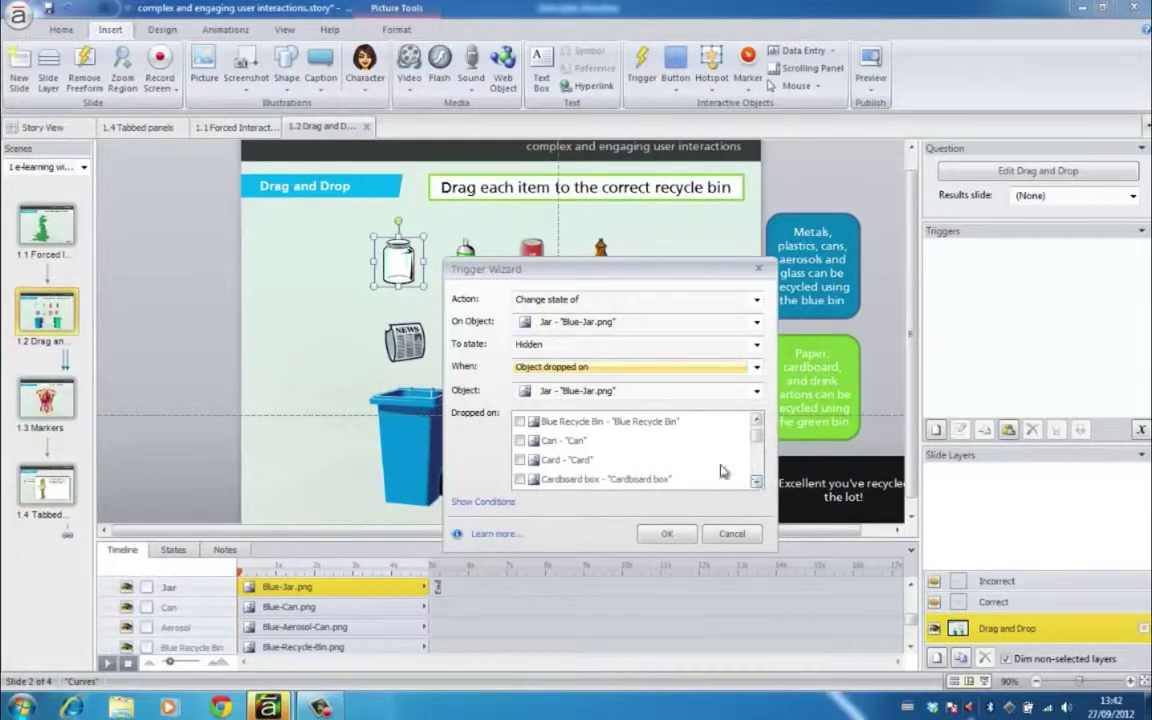
left_click(674, 424)
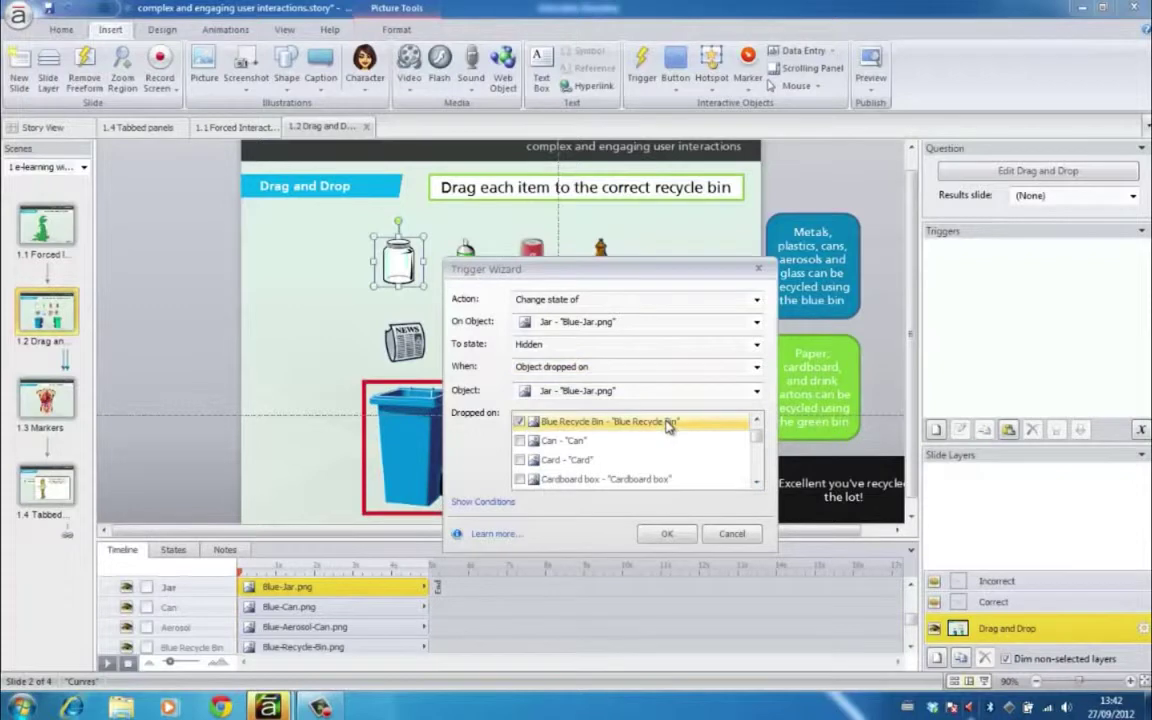
left_click(667, 535)
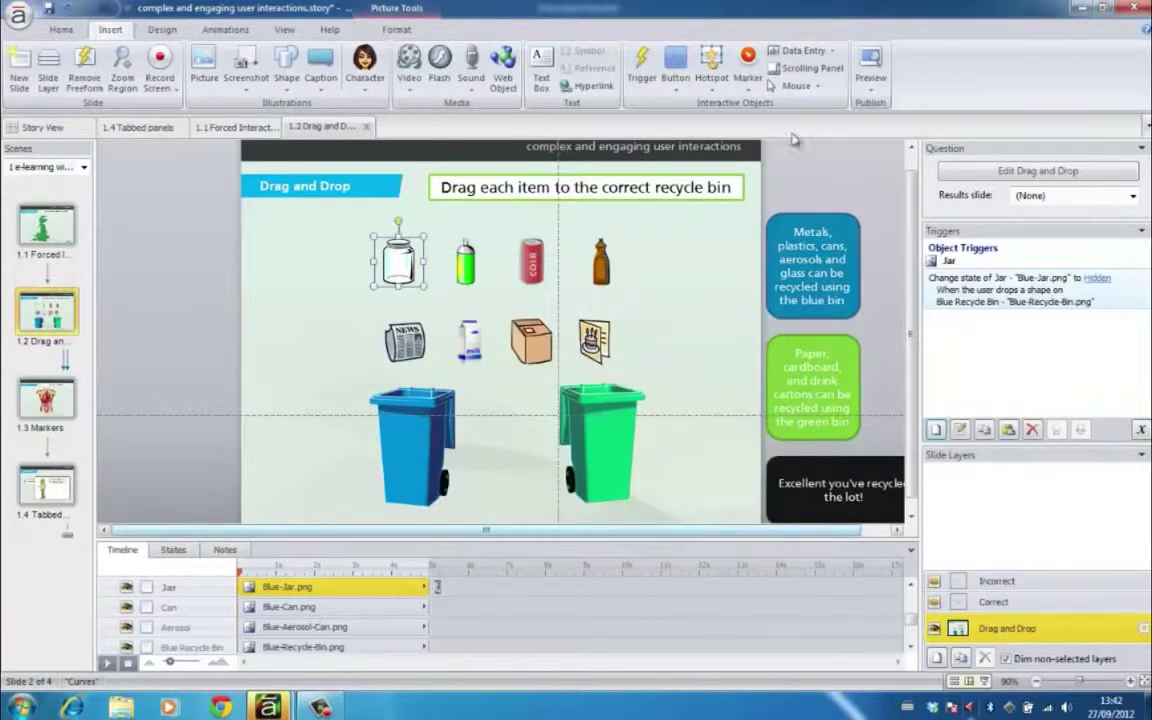
Preview this slide, test moving the jar into the blue bin, and close the preview
left_click(870, 86)
left_click(883, 108)
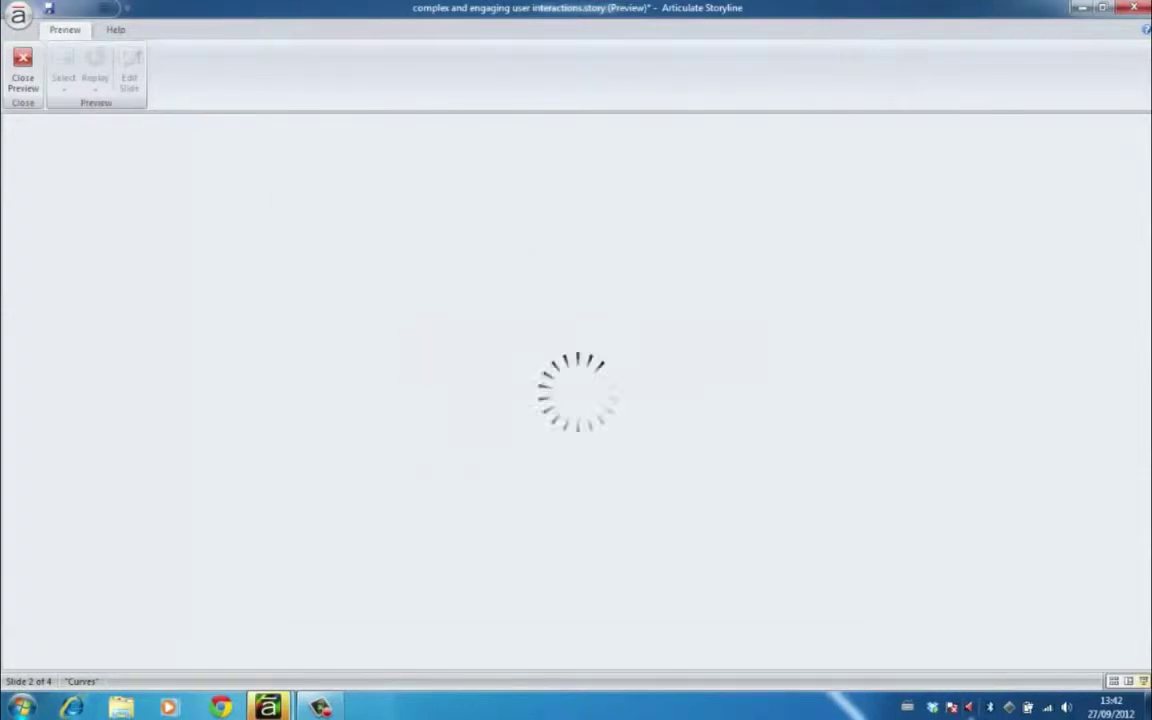
left_click_drag(463, 327, 471, 511)
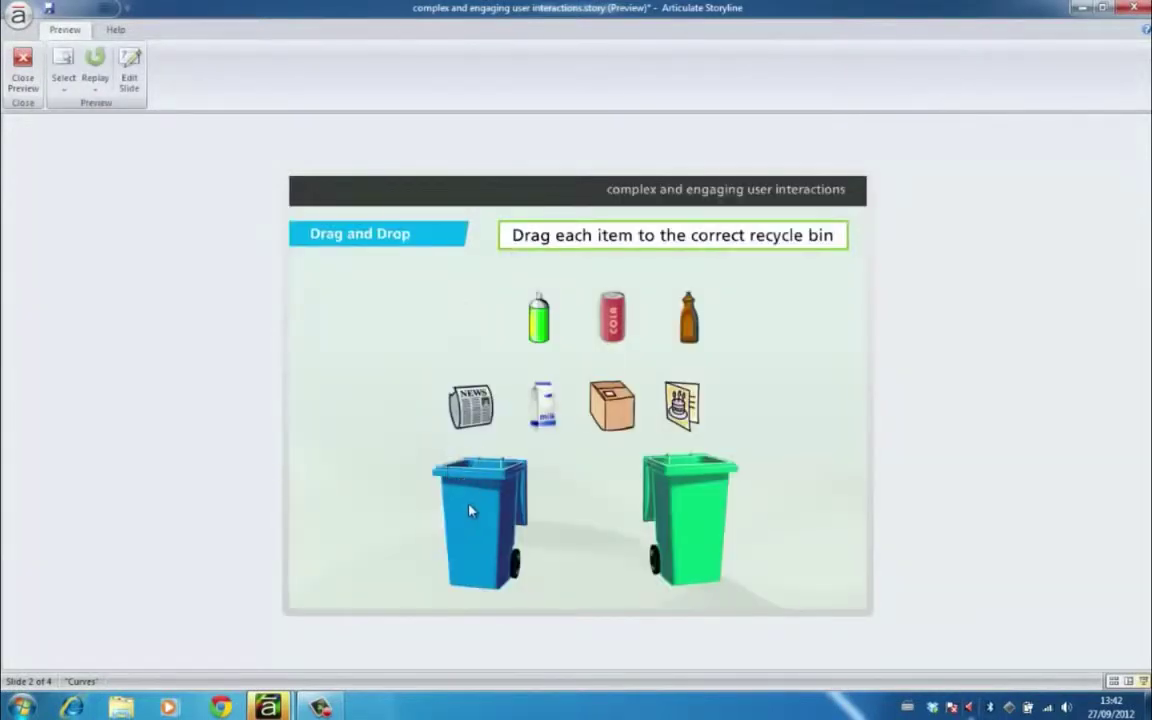
left_click(22, 66)
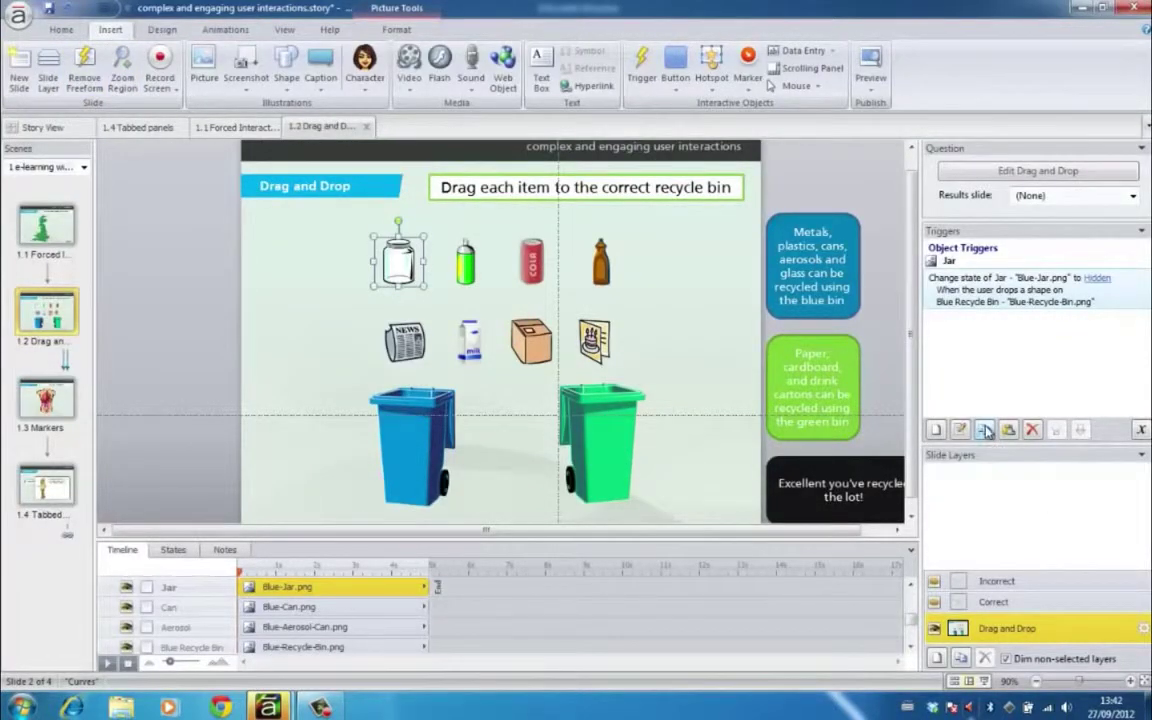
Copy the jar's trigger onto the plastic bottle, can and aerosol together
left_click(592, 265)
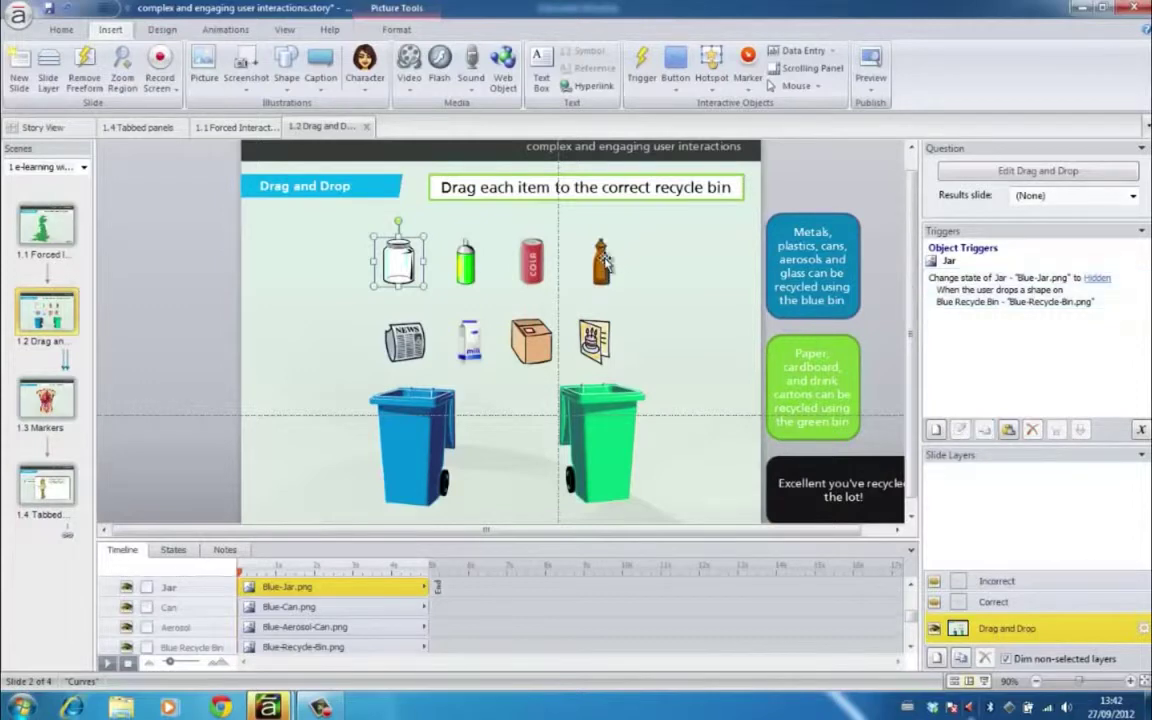
left_click(532, 260, "ctrl")
left_click(466, 262, "ctrl")
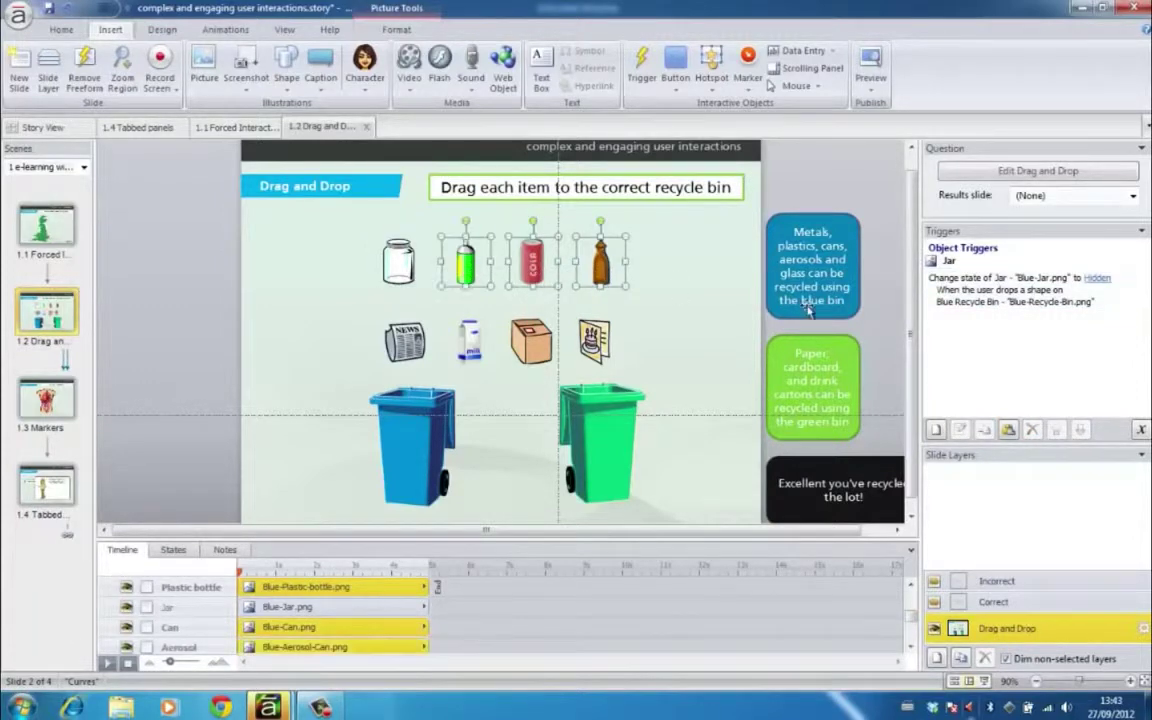
left_click(1008, 429)
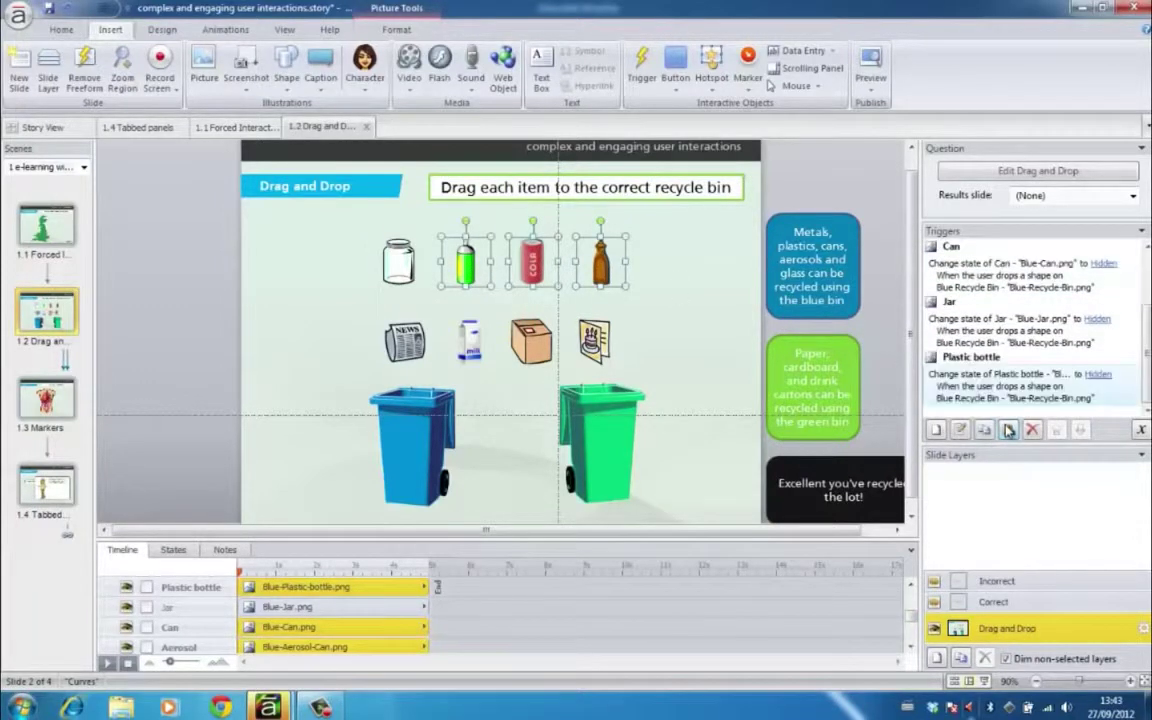
Paste the copied trigger onto the newspaper and change its drop target from the Blue Recycle Bin to the Green Recycle Bin
left_click(402, 338)
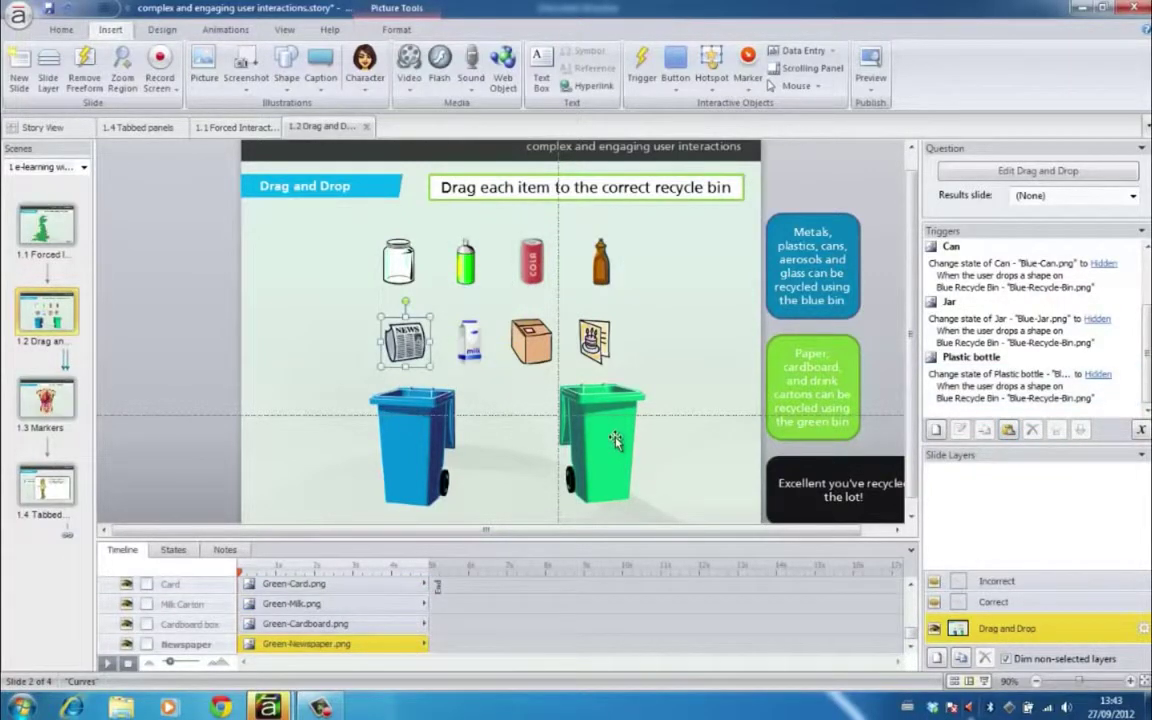
left_click(1008, 432)
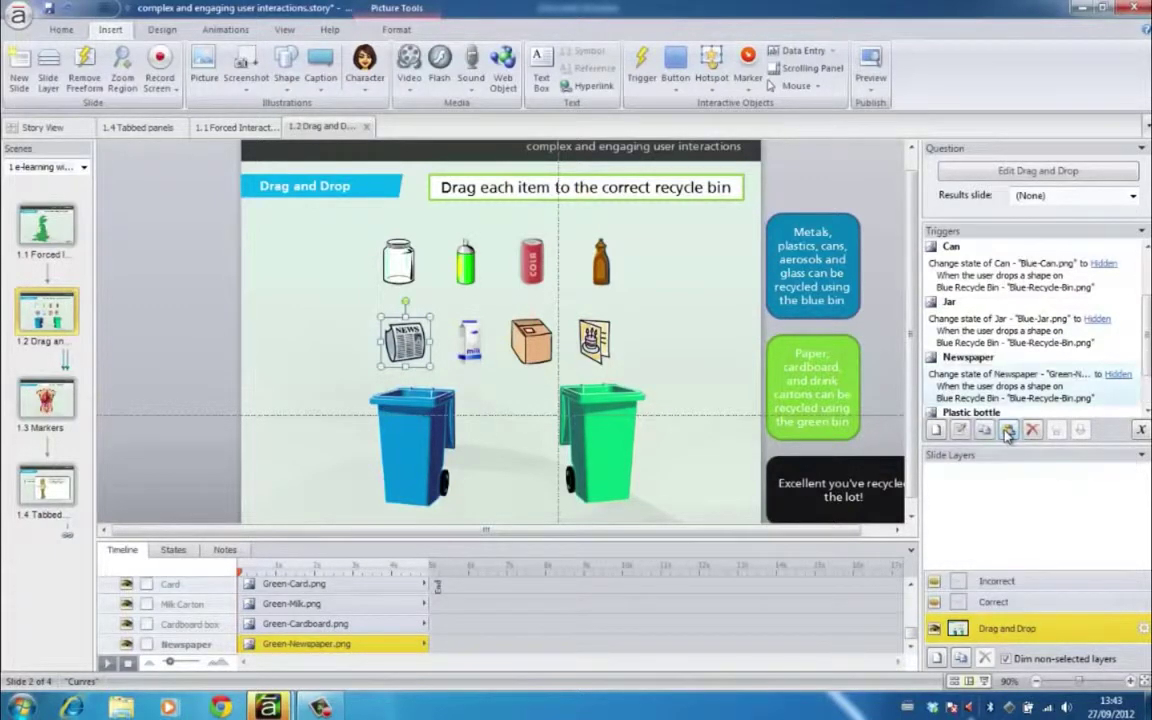
double_click(970, 388)
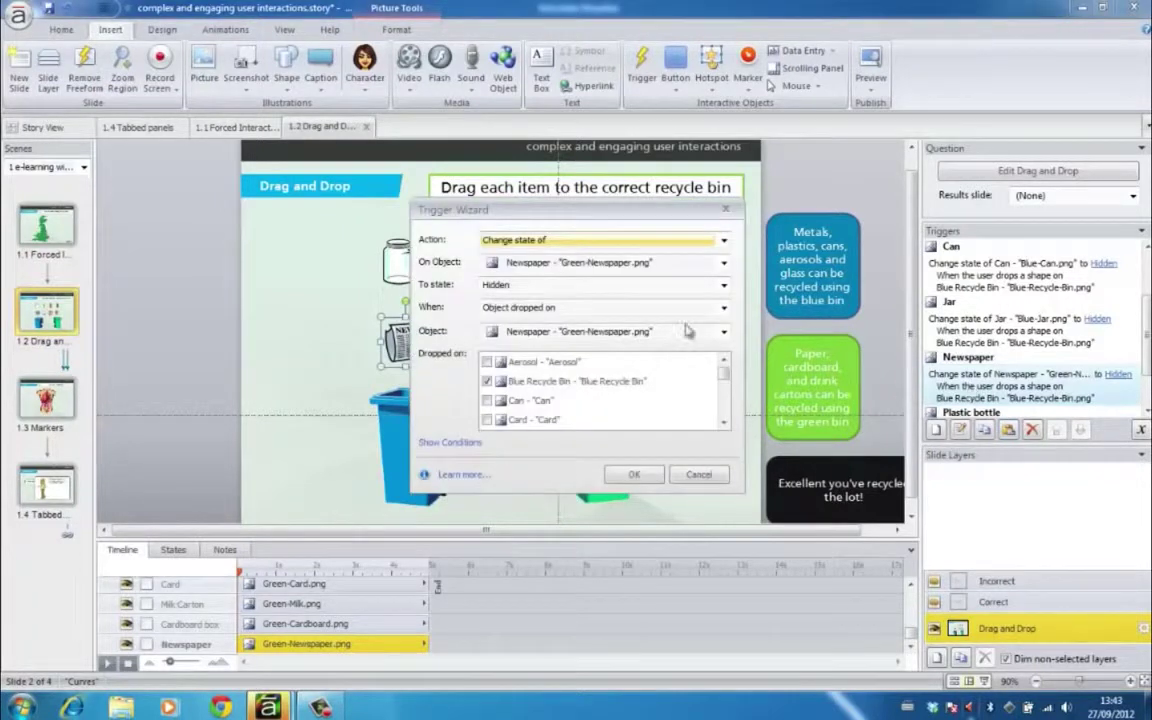
left_click_drag(576, 208, 713, 208)
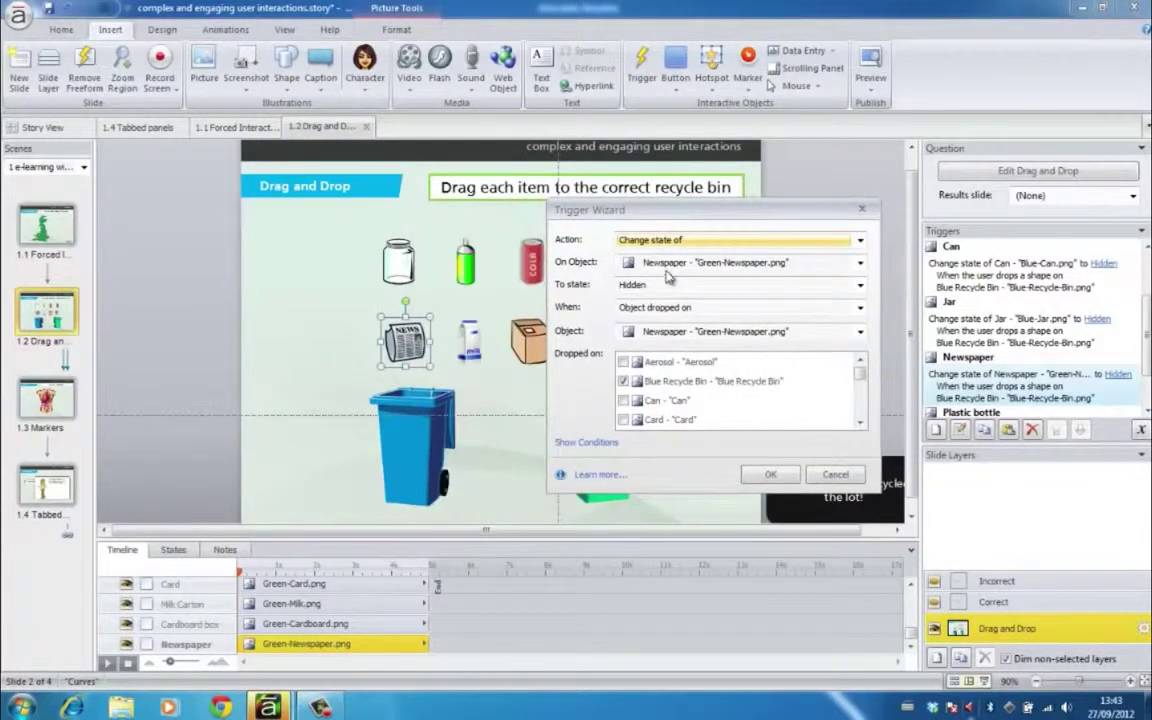
left_click(624, 381)
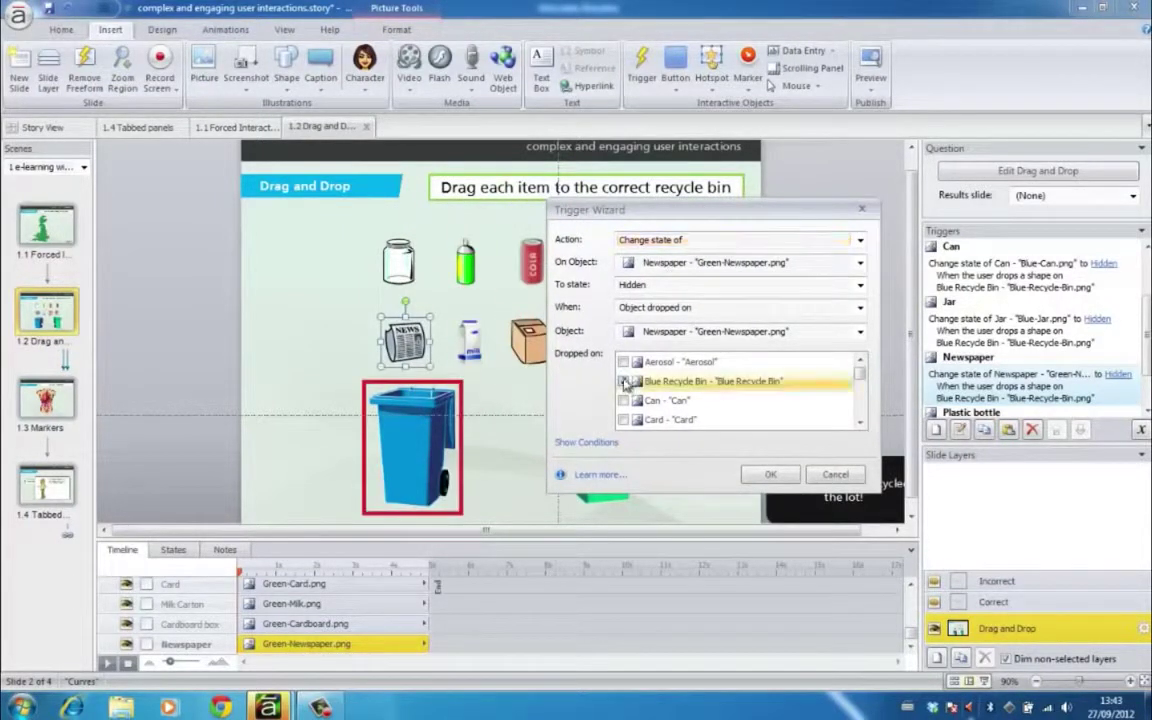
left_click(860, 425)
left_click(860, 425)
left_click(860, 425)
left_click(765, 402)
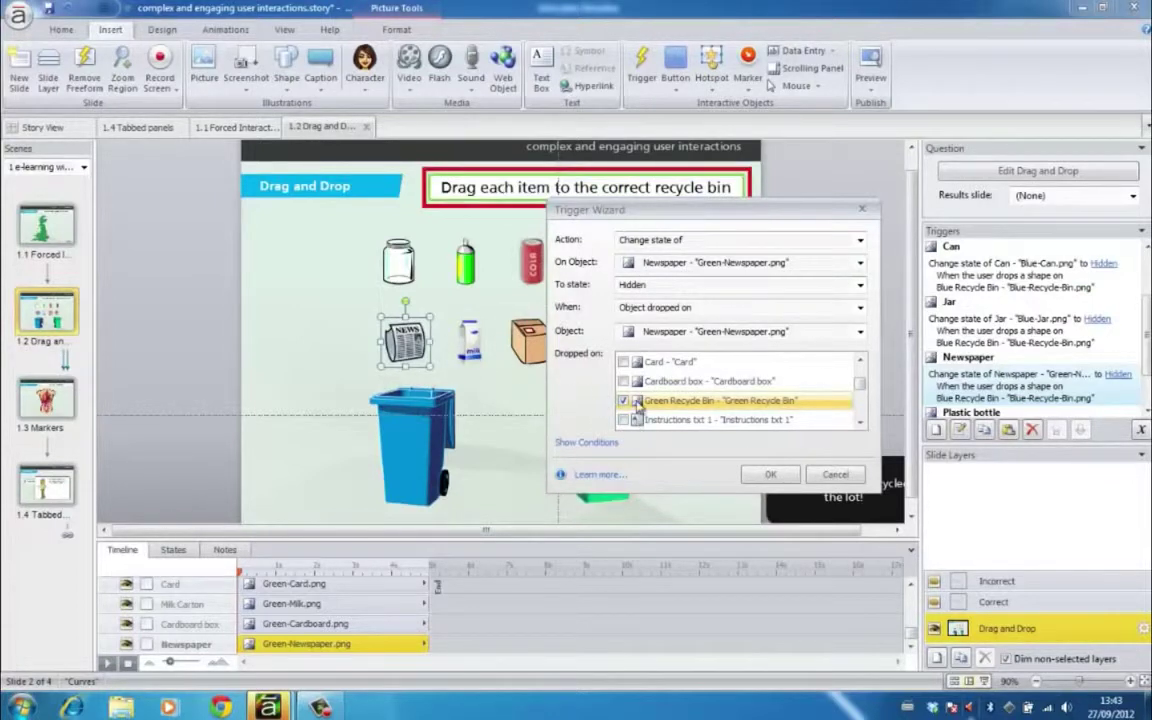
left_click(787, 480)
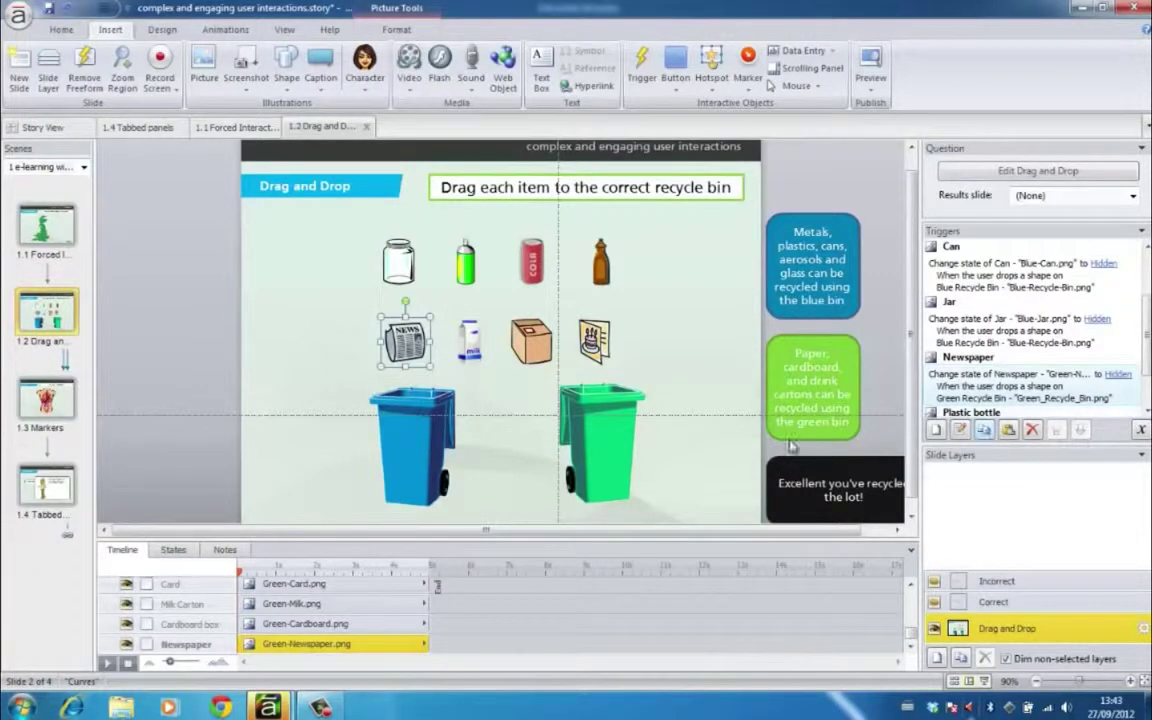
Copy the newspaper's trigger onto the milk carton, cardboard box and card together
left_click(468, 338)
left_click(531, 340, "ctrl")
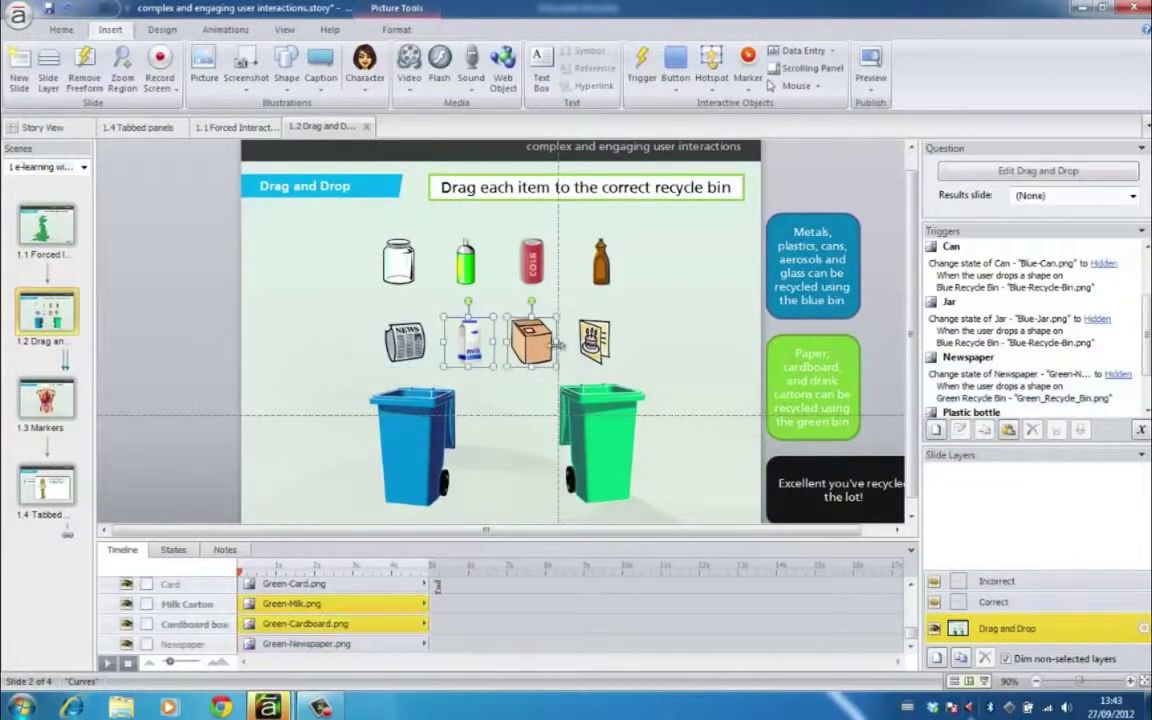
left_click(594, 340, "ctrl")
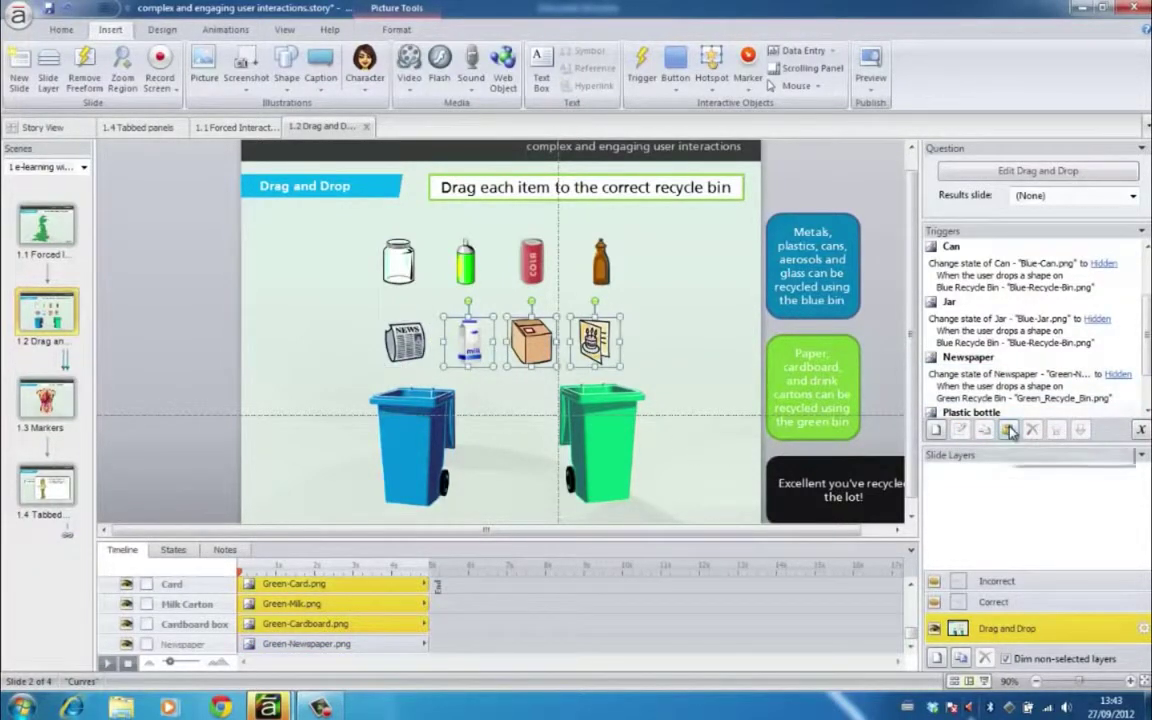
left_click(1010, 430)
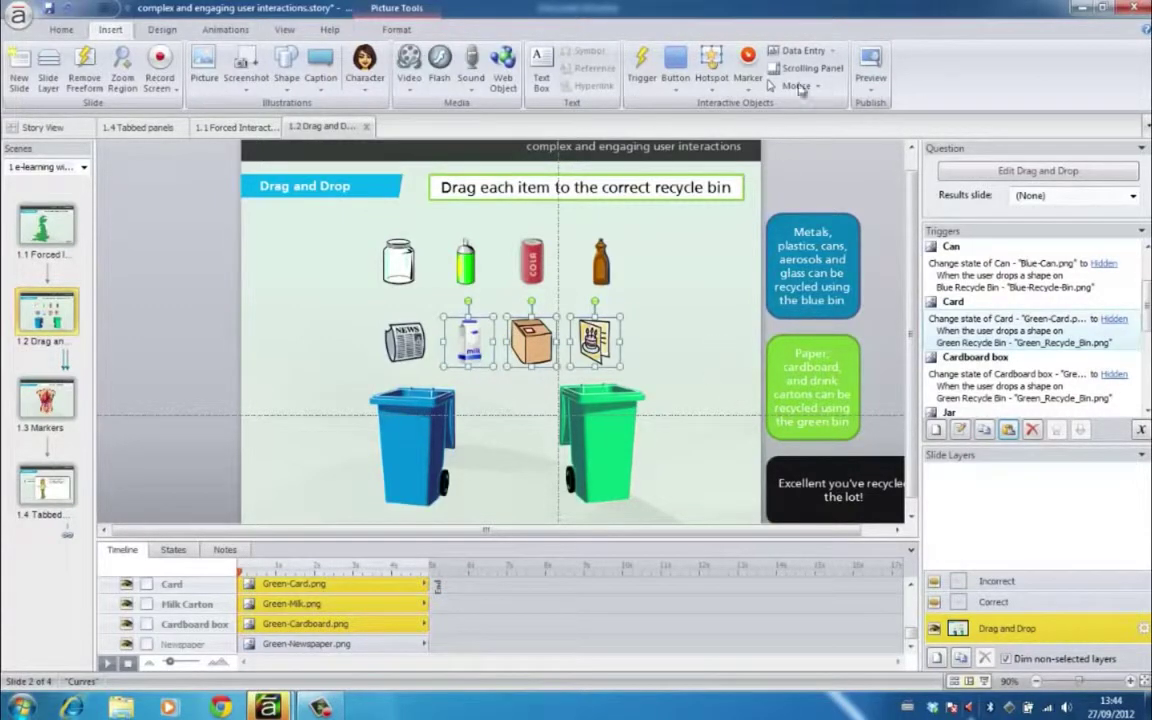
Preview this slide and move the jar, aerosol, can and plastic bottle into the blue bin
left_click(869, 80)
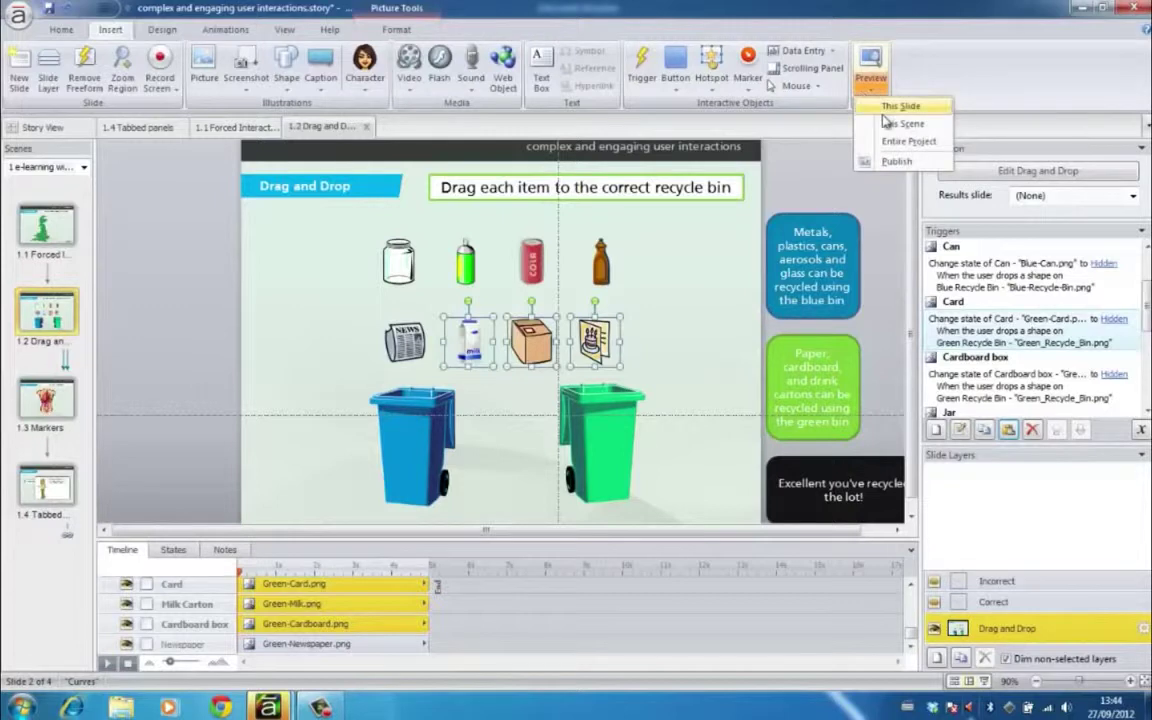
left_click(898, 107)
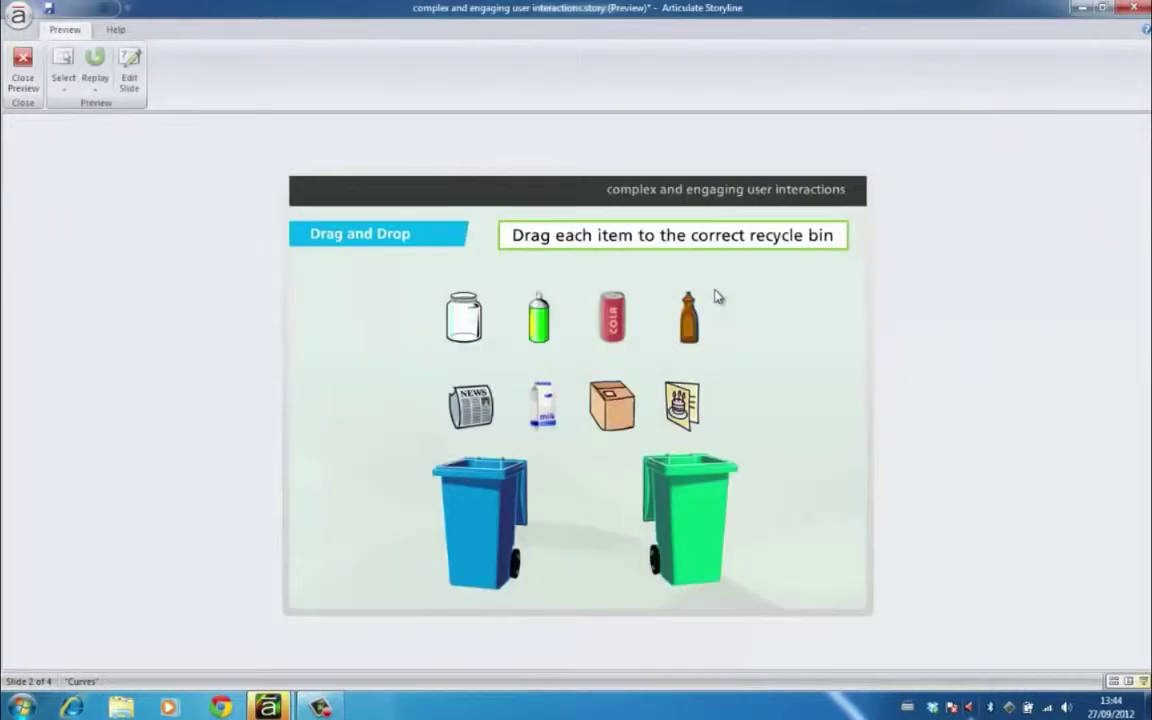
left_click_drag(463, 320, 478, 510)
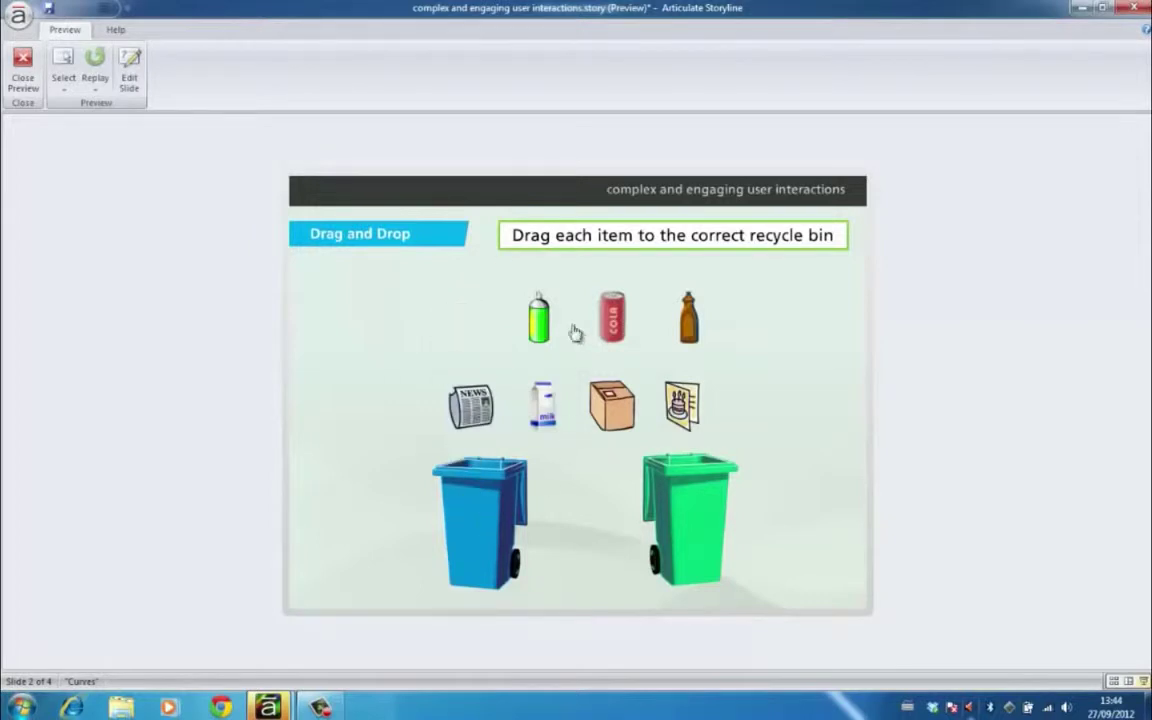
left_click_drag(538, 316, 484, 480)
left_click_drag(617, 314, 499, 496)
left_click_drag(684, 325, 441, 462)
Move the newspaper, milk carton, cardboard box and card into the green bin, and close the preview
left_click_drag(470, 405, 665, 472)
left_click_drag(546, 410, 678, 485)
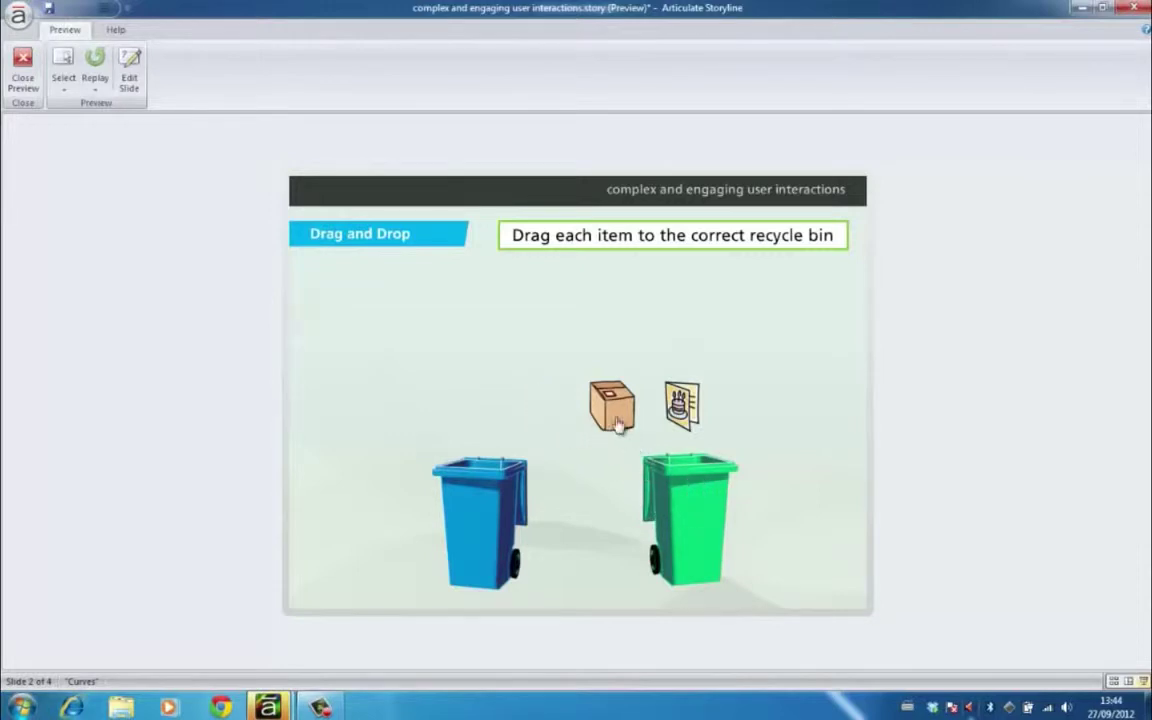
left_click_drag(618, 424, 693, 517)
left_click_drag(682, 405, 707, 476)
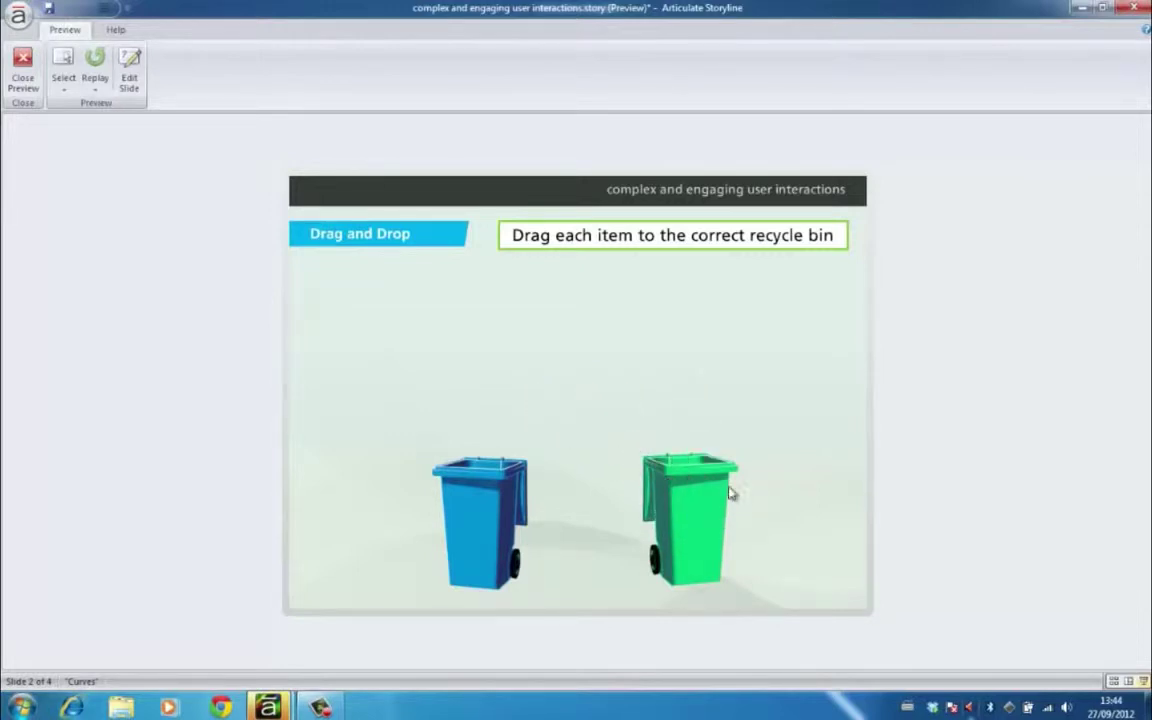
left_click(24, 64)
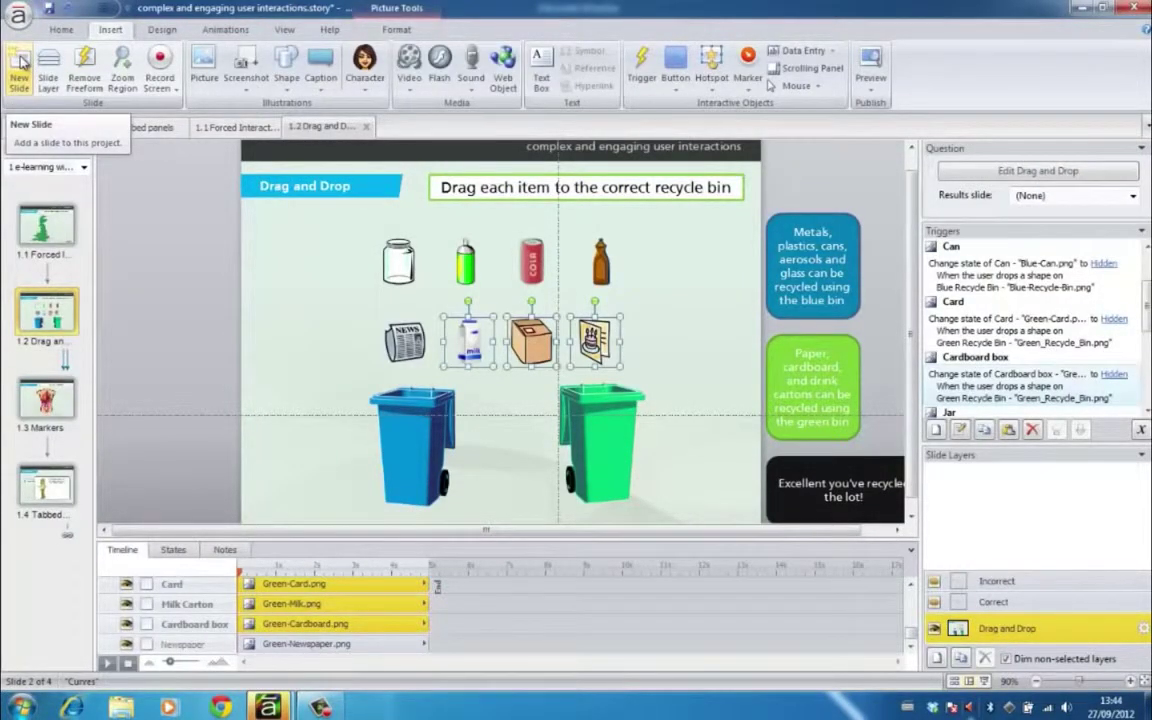
Remove the blue feedback box about metals, plastics, cans, aerosols and glass from beside the slide
left_click(665, 230)
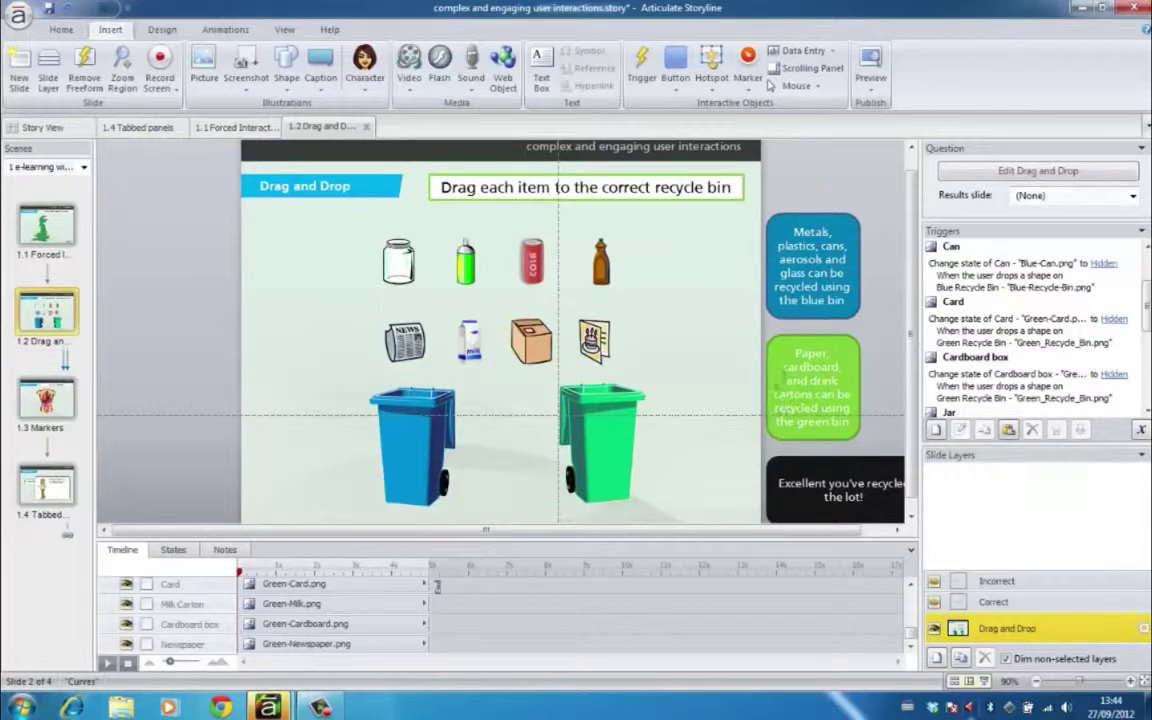
left_click(810, 218)
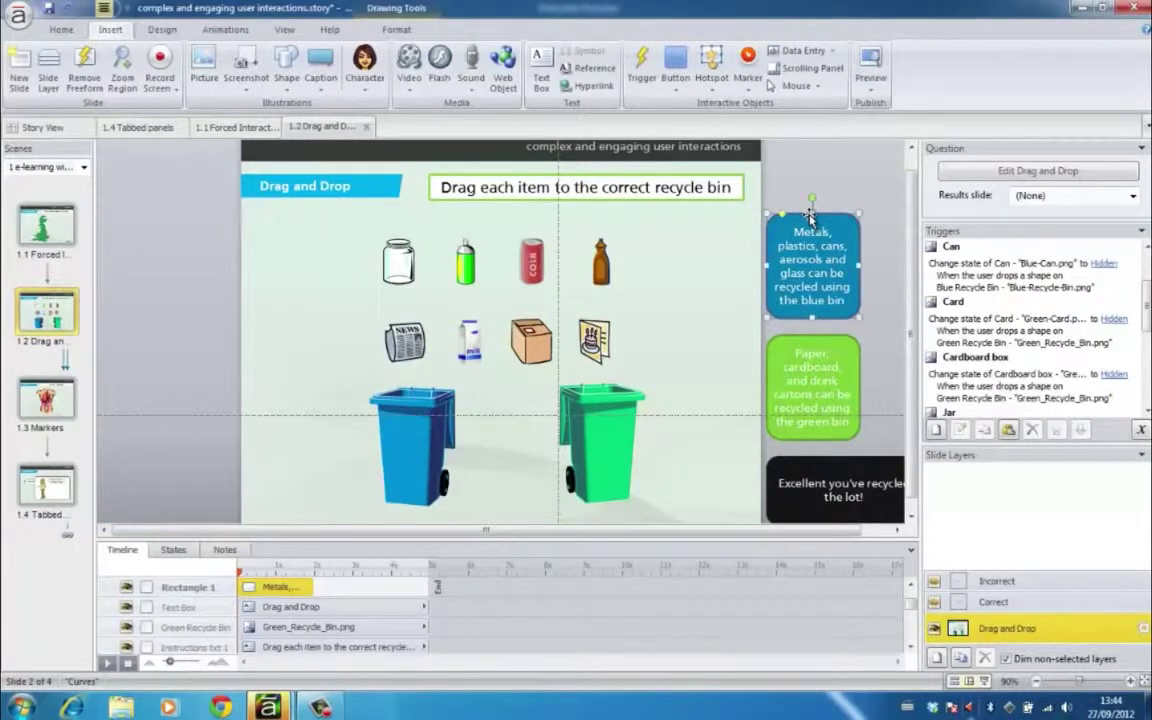
key("Delete")
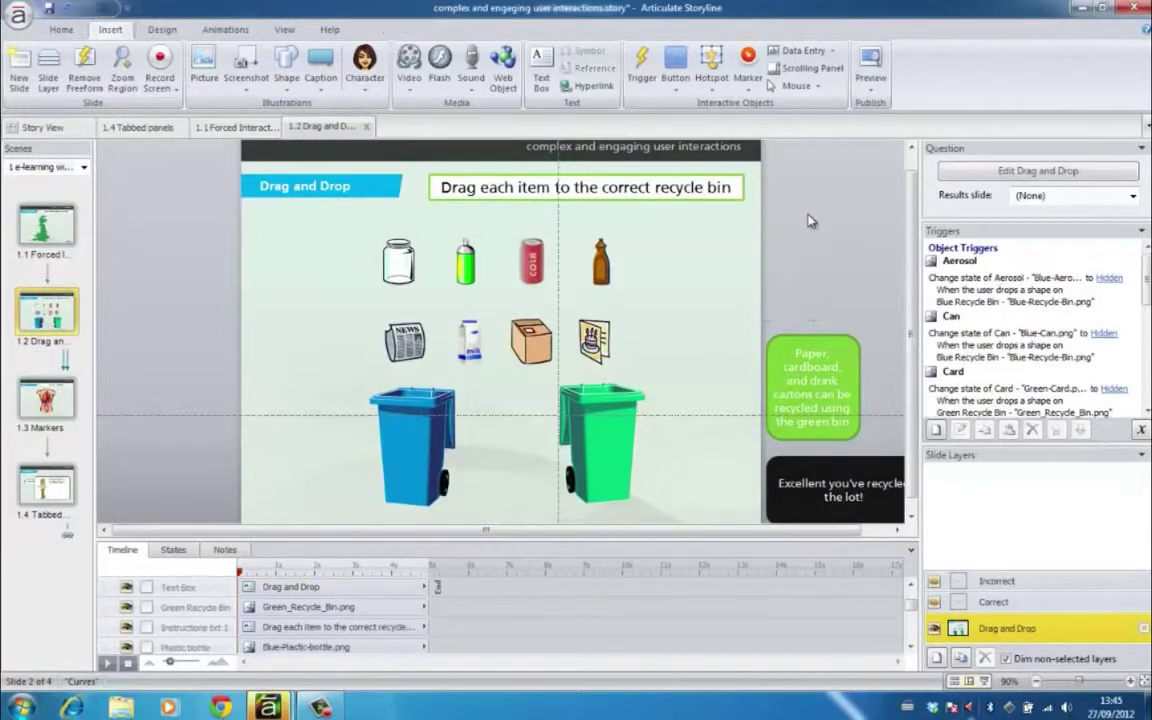